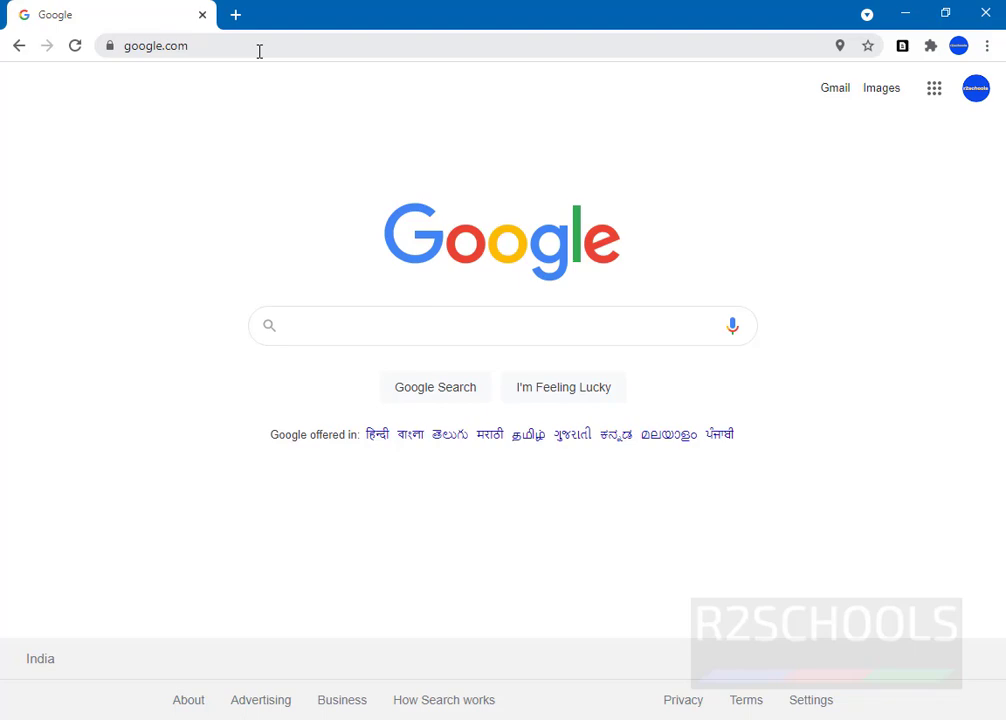
Step: Enter postgresql.org in Chrome's address bar to load the PostgreSQL home page
{"action": "left_click", "coordinate": [259, 51]}
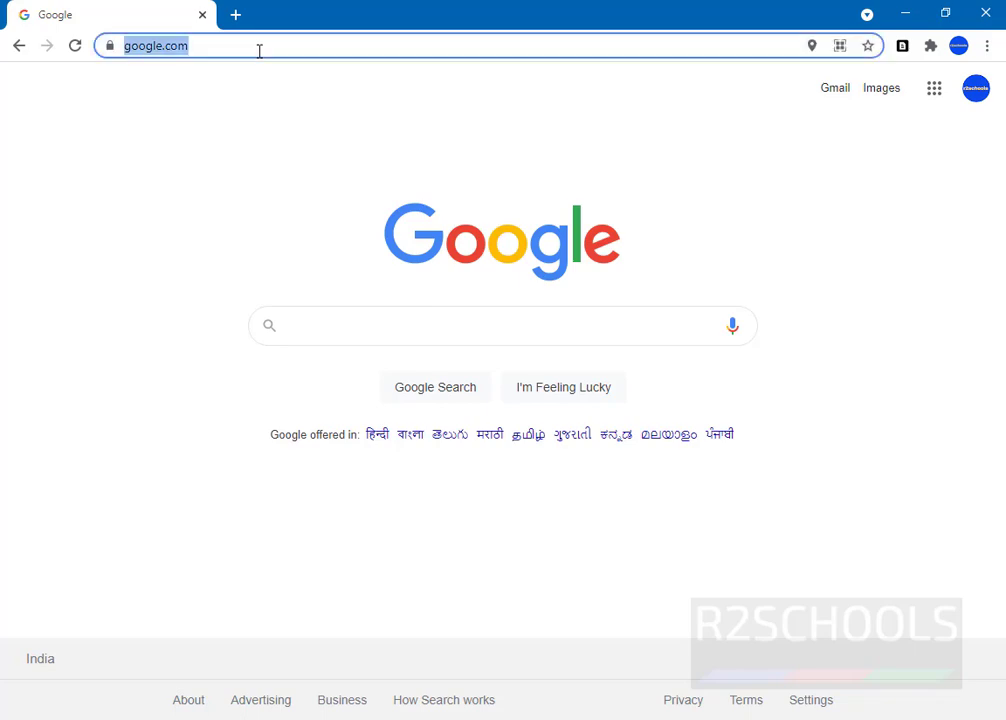
{"action": "type", "text": "postgres"}
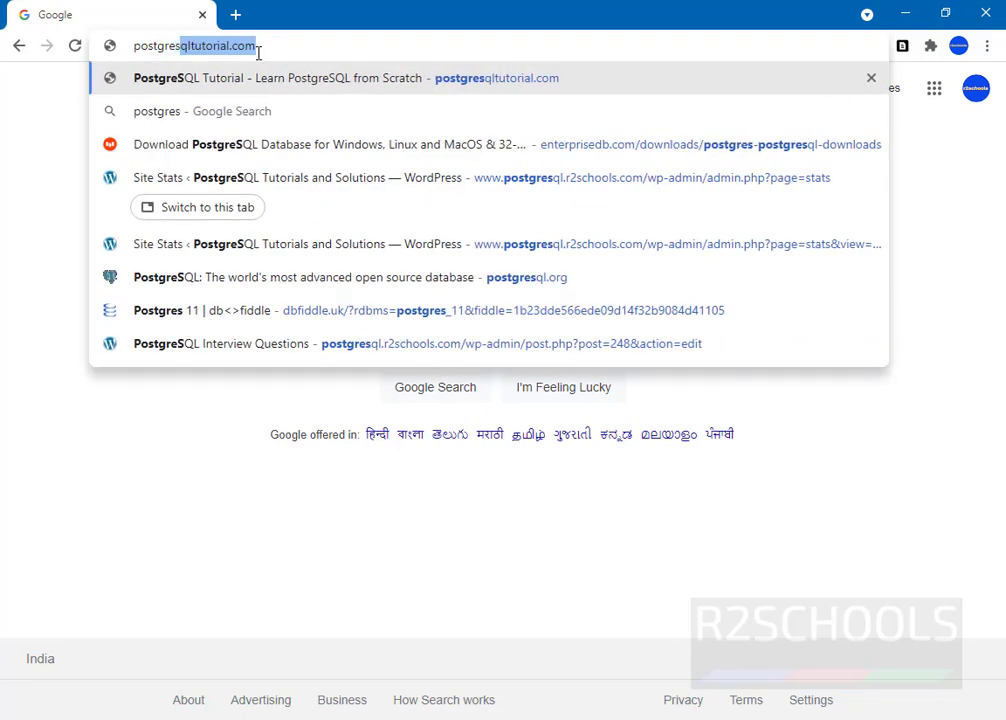
{"action": "type", "text": "ql.org"}
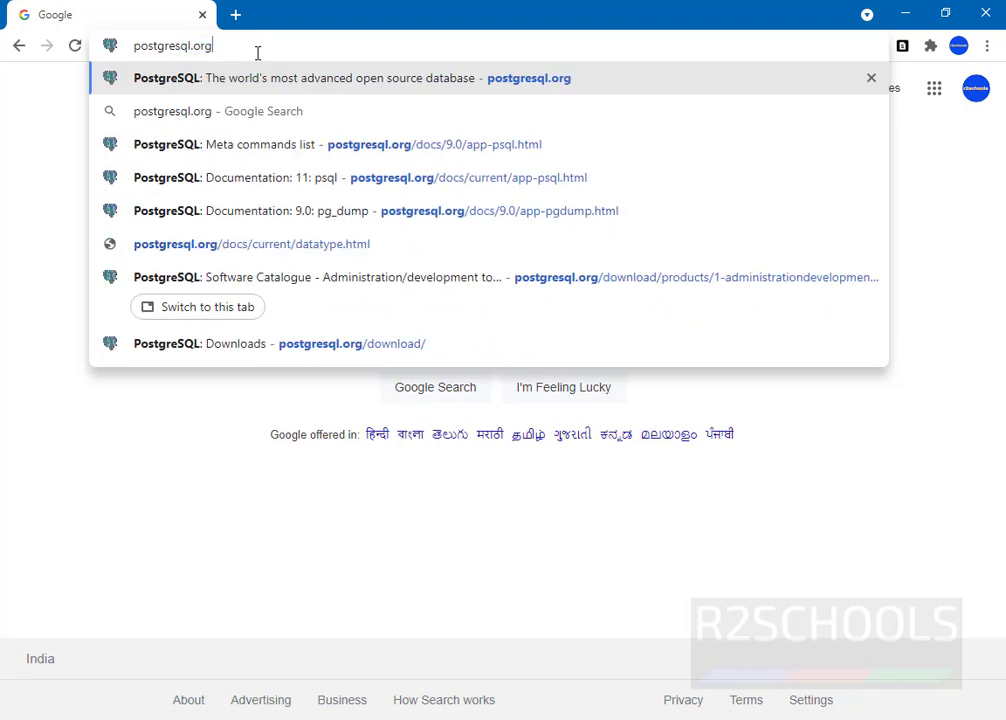
{"action": "key", "text": "Return"}
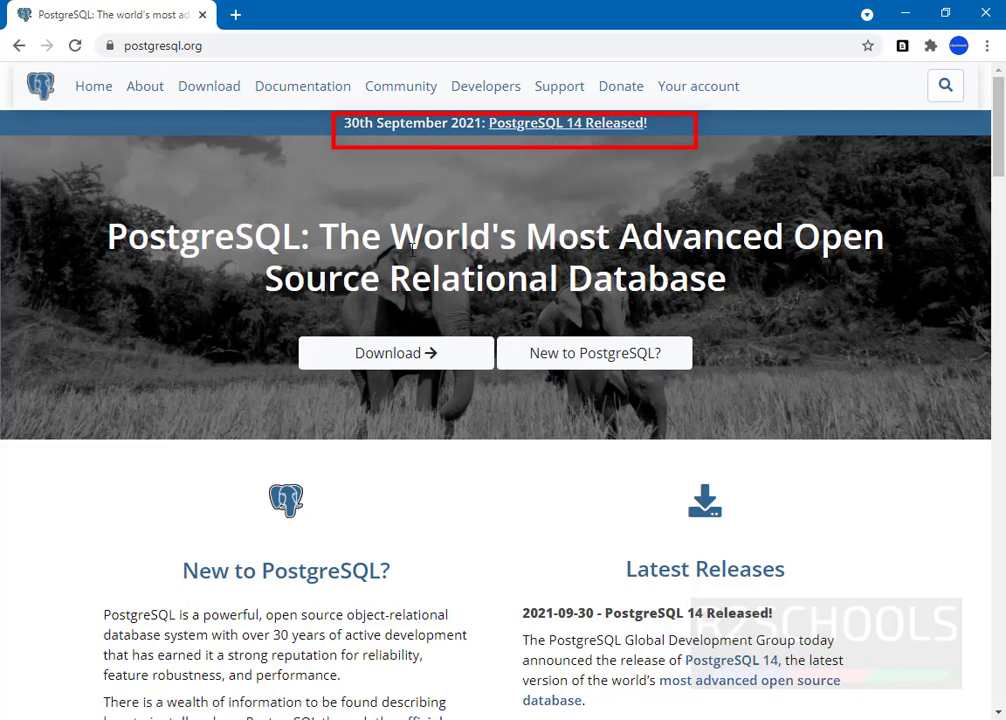
Step: Open and scroll through the PostgreSQL 14 release notes
{"action": "scroll", "coordinate": [504, 504], "scroll_direction": "down", "scroll_amount": 3}
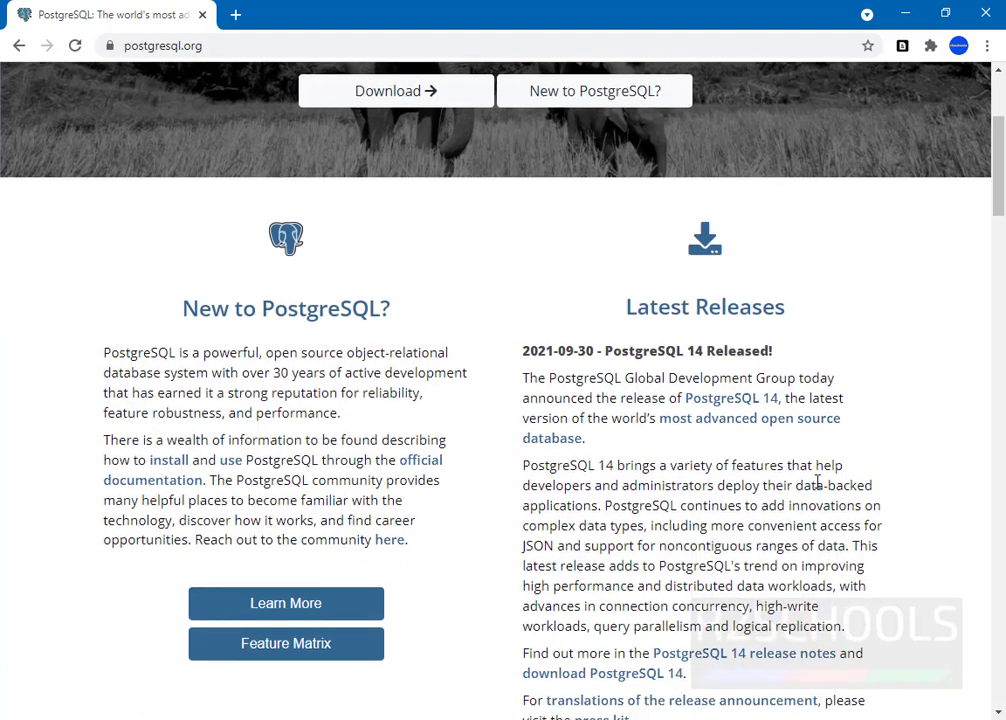
{"action": "scroll", "coordinate": [829, 492], "scroll_direction": "down", "scroll_amount": 2}
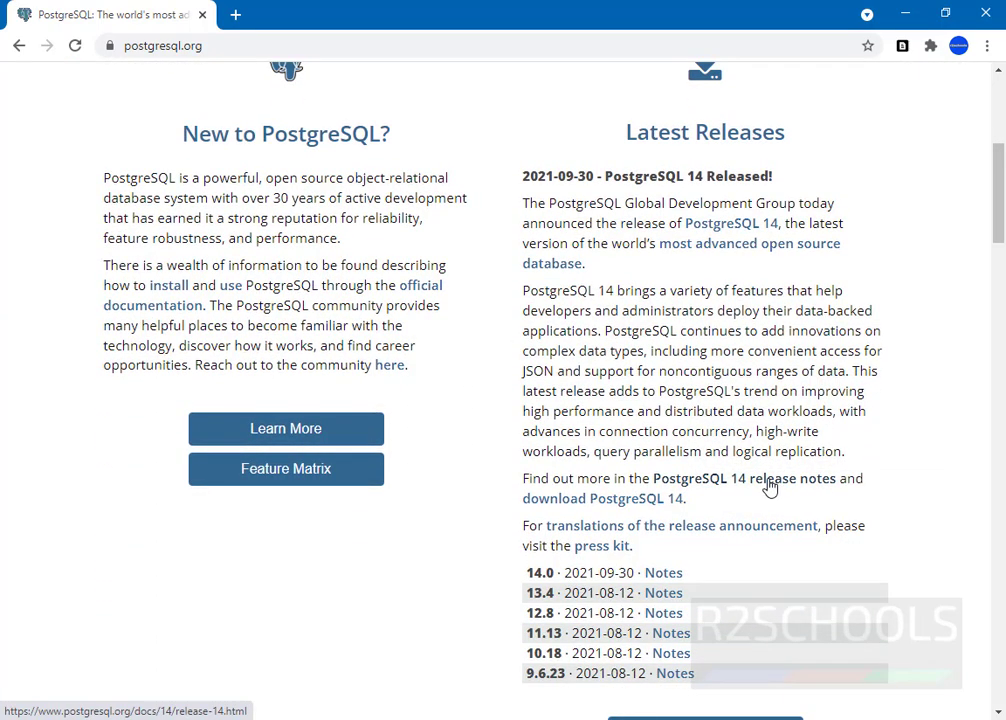
{"action": "left_click", "coordinate": [703, 487]}
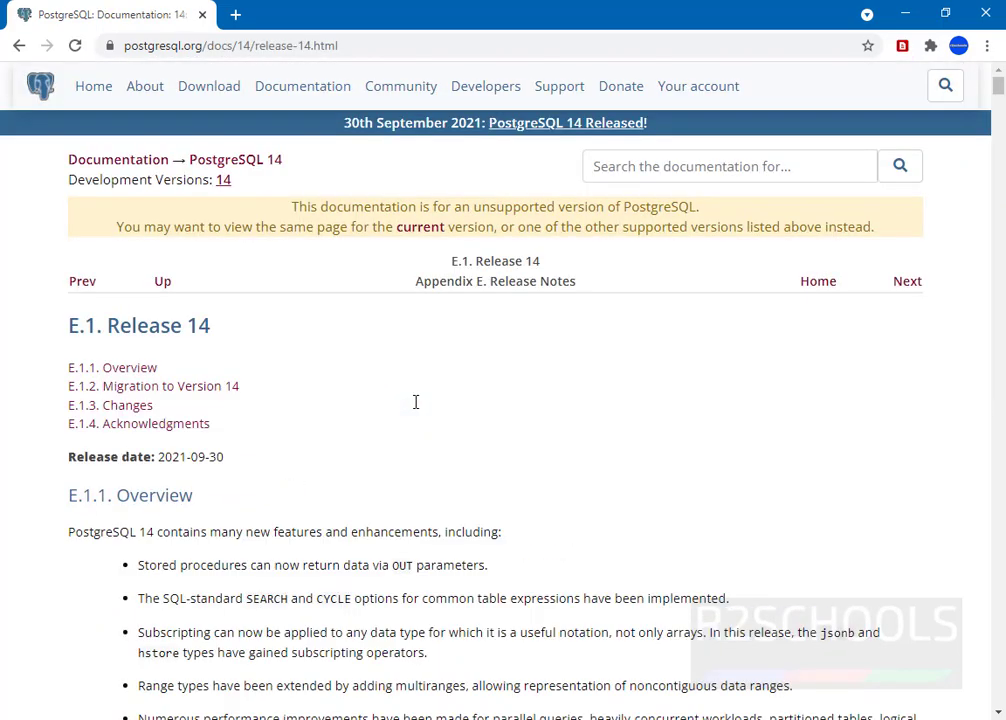
{"action": "scroll", "coordinate": [416, 402], "scroll_direction": "down", "scroll_amount": 10}
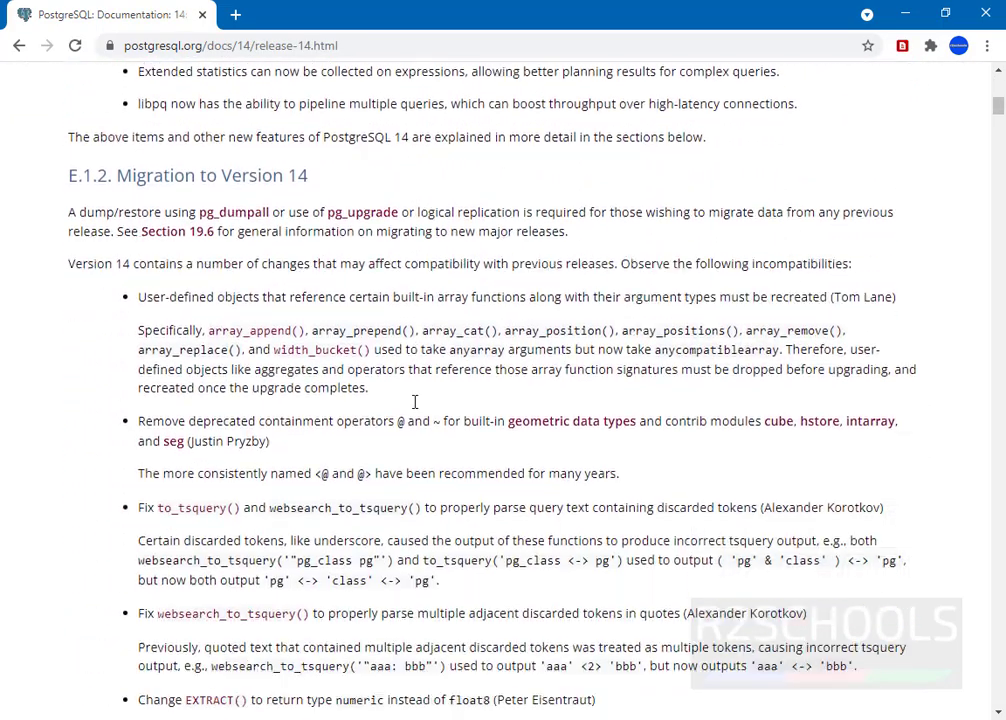
{"action": "scroll", "coordinate": [416, 406], "scroll_direction": "down", "scroll_amount": 20}
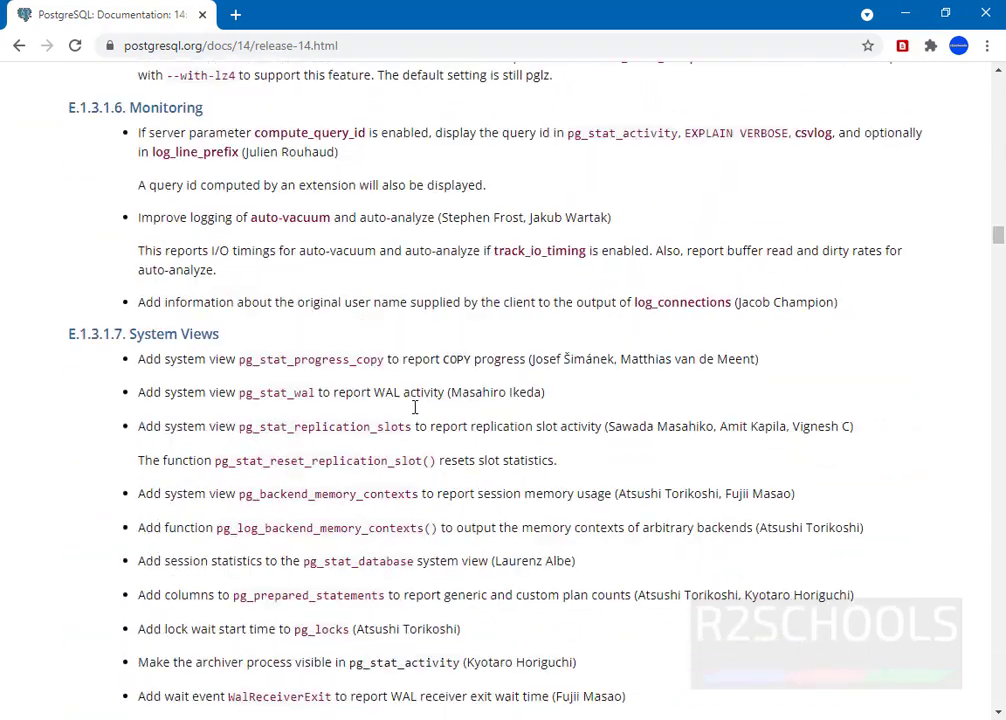
Step: Return to the postgresql.org home page and open the Downloads page
{"action": "key", "text": "alt+Left"}
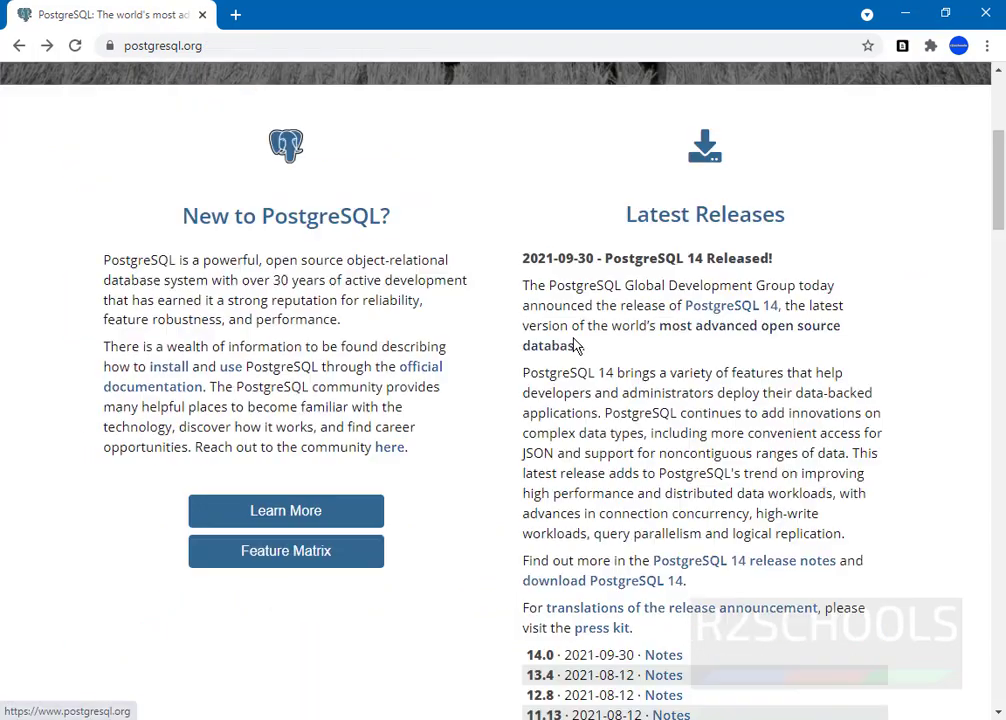
{"action": "scroll", "coordinate": [479, 316], "scroll_direction": "up", "scroll_amount": 4}
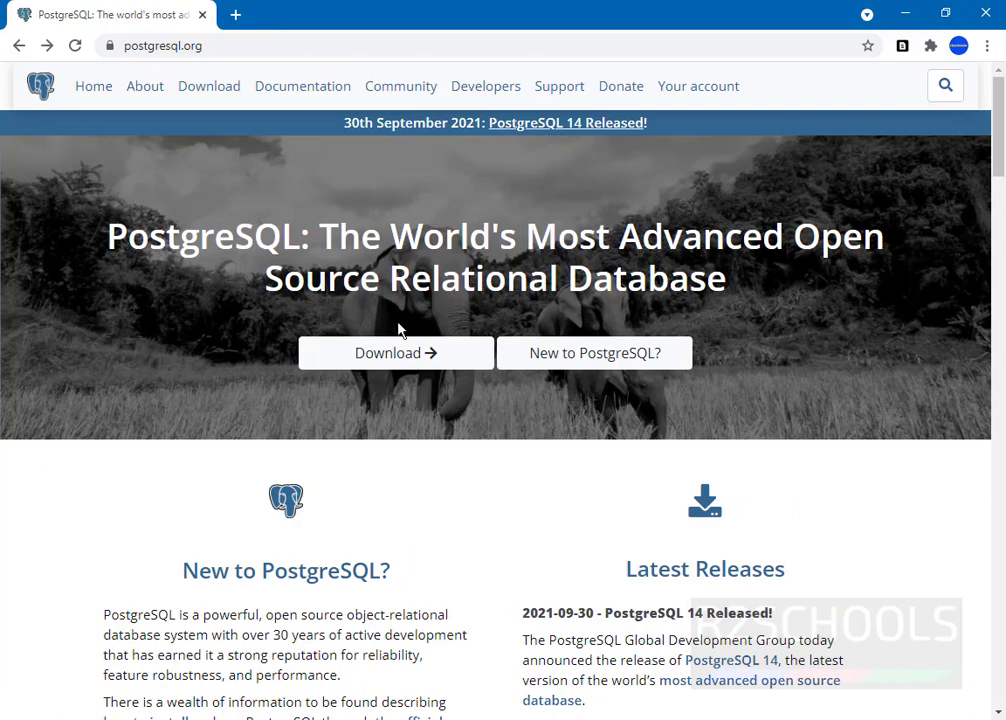
{"action": "left_click", "coordinate": [398, 350]}
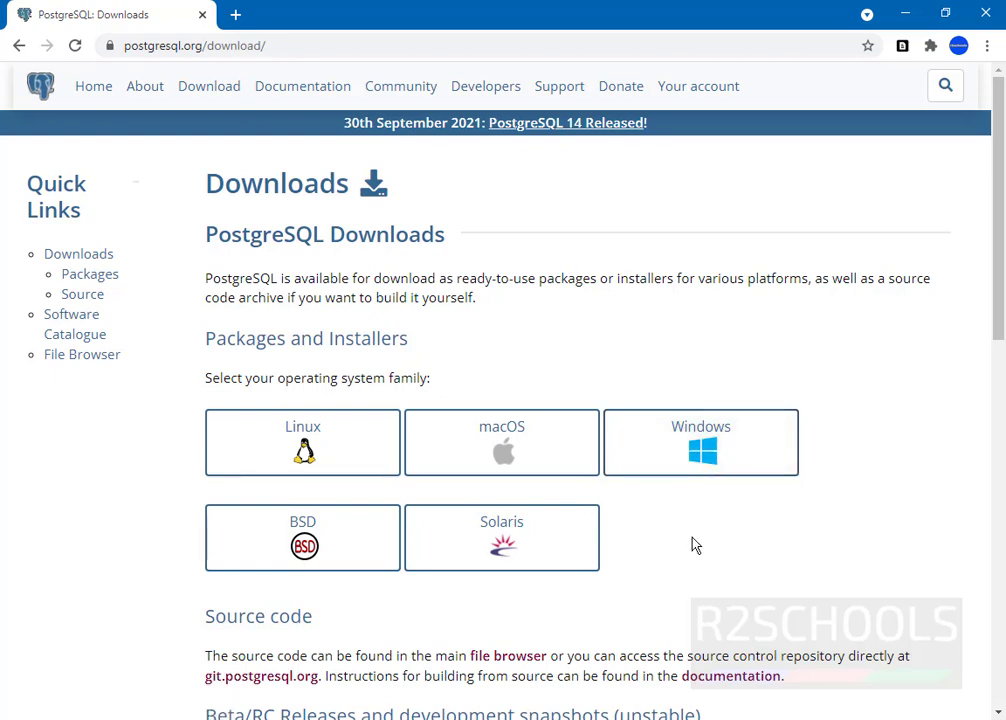
Step: Open the Windows installers page and follow its link to EDB's PostgreSQL download page
{"action": "left_click", "coordinate": [684, 452]}
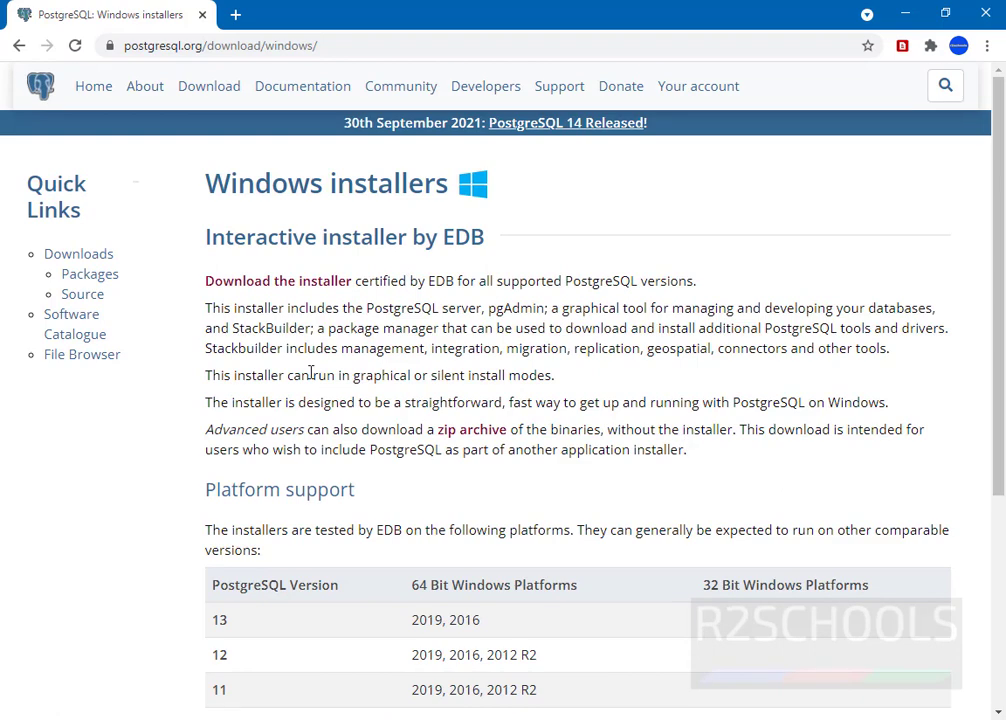
{"action": "scroll", "coordinate": [240, 523], "scroll_direction": "down", "scroll_amount": 1}
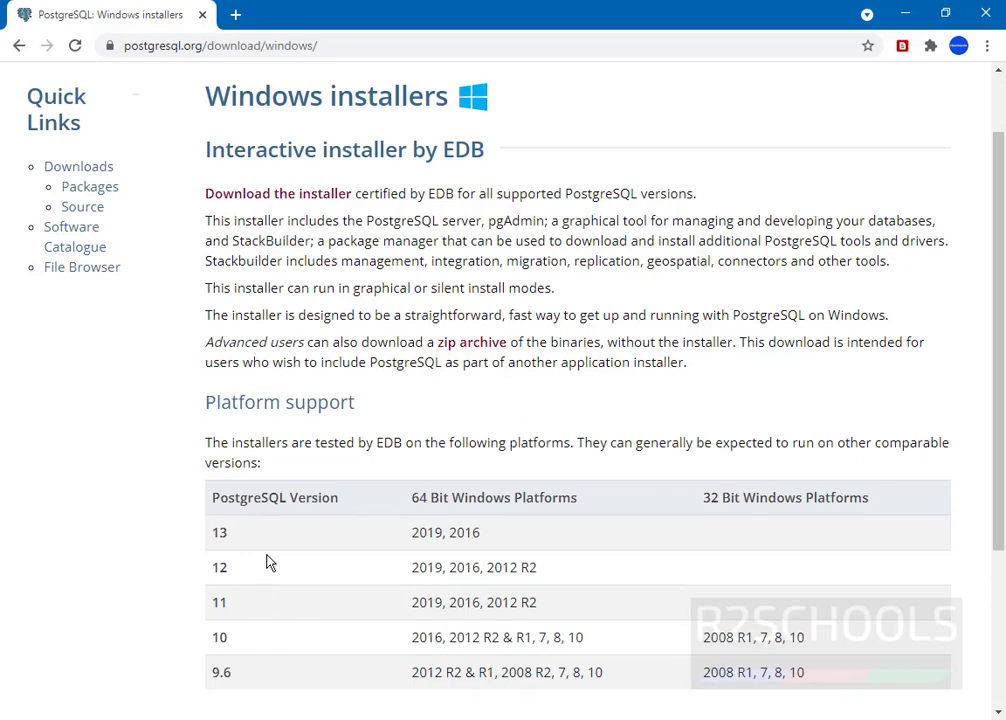
{"action": "scroll", "coordinate": [376, 496], "scroll_direction": "up", "scroll_amount": 1}
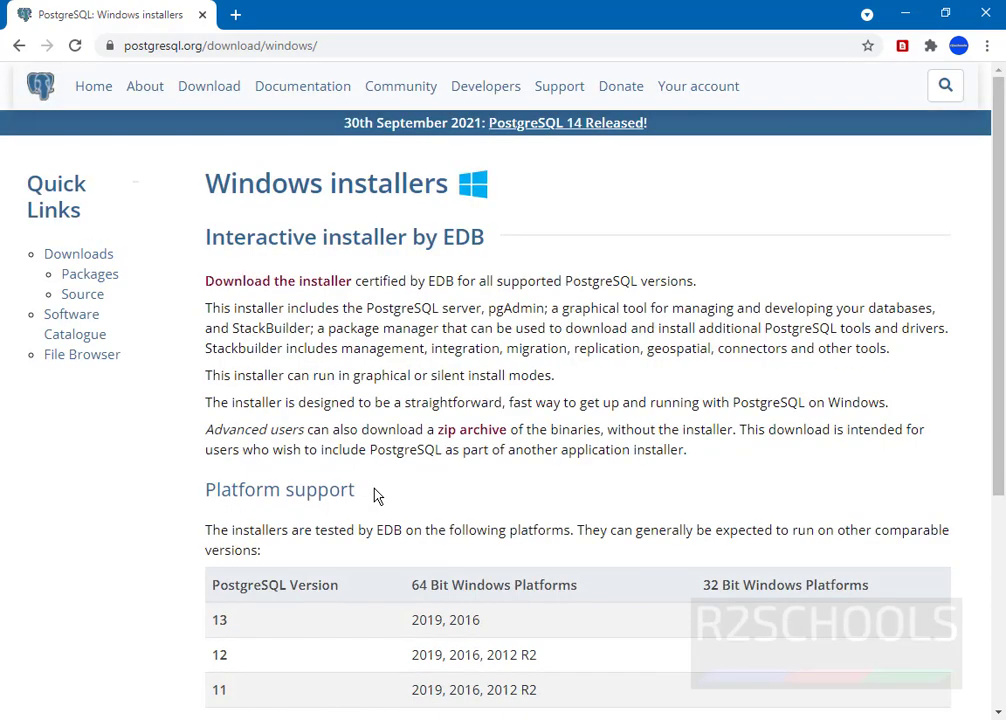
{"action": "left_click", "coordinate": [285, 283]}
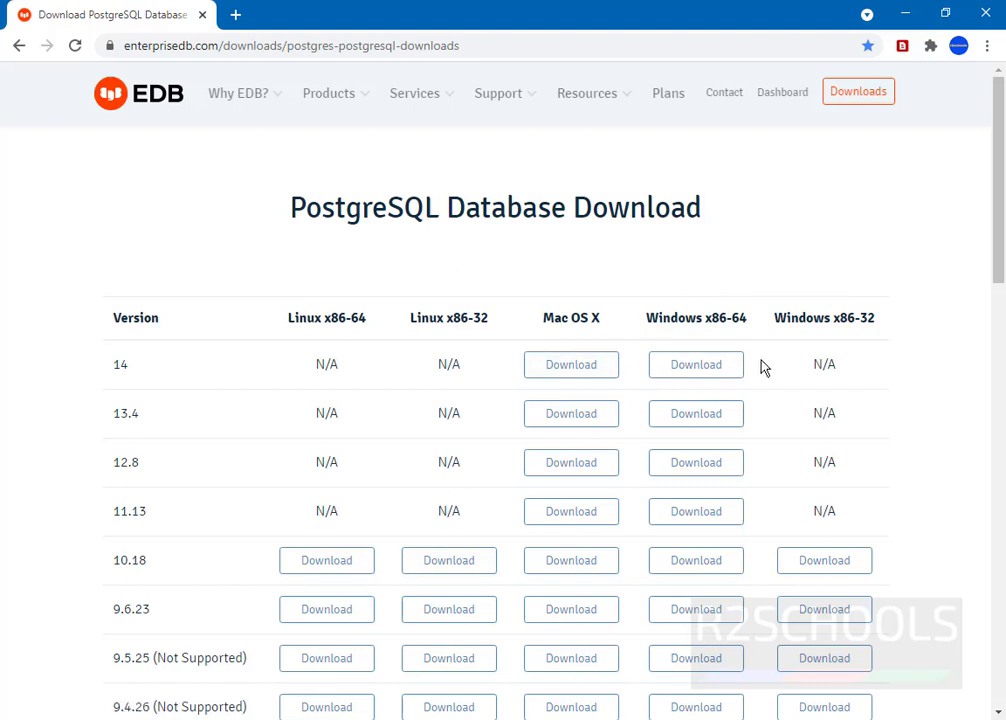
Step: Download the PostgreSQL 14 Windows x86-64 installer and show Chrome's full downloads list
{"action": "left_click", "coordinate": [688, 378]}
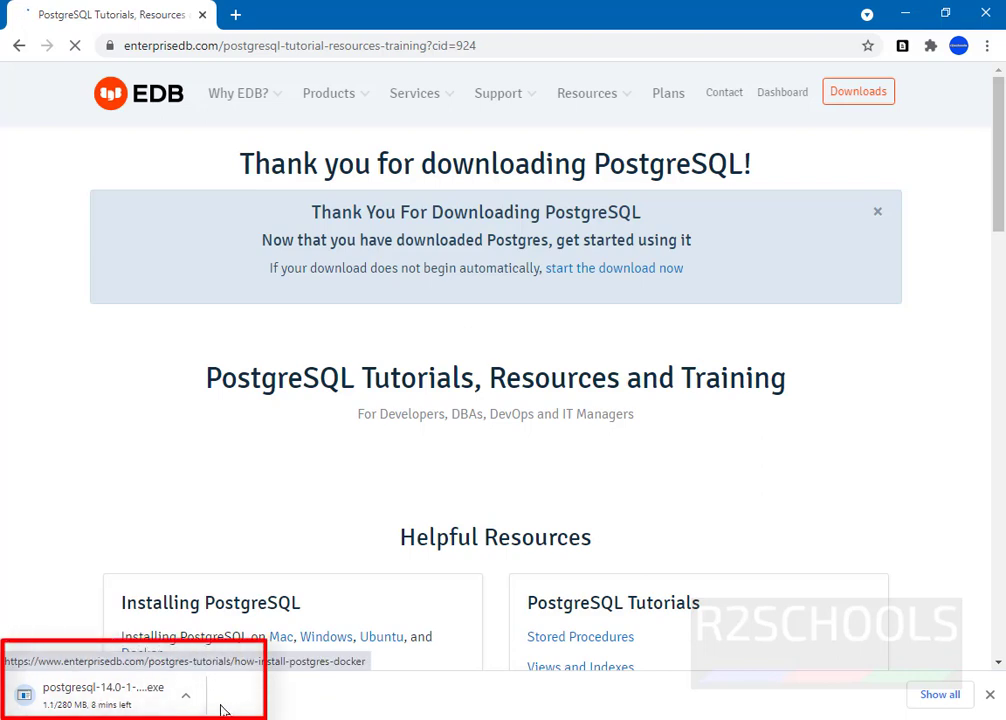
{"action": "left_click", "coordinate": [942, 696]}
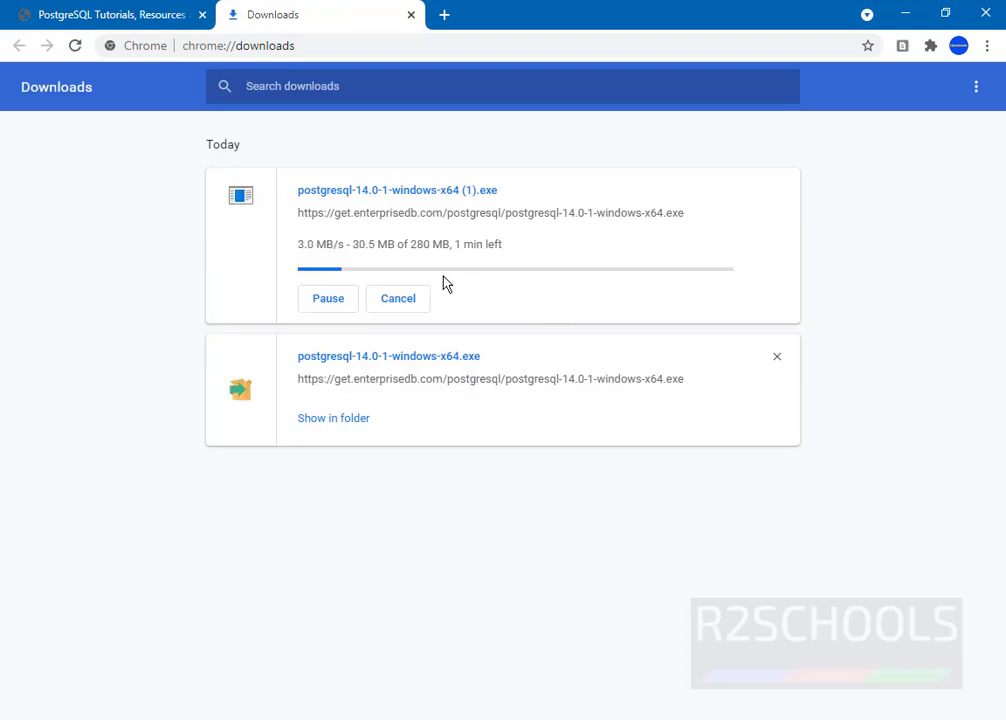
Step: Cancel and remove the duplicate download, then show postgresql-14.0-1-windows-x64.exe in its folder
{"action": "left_click", "coordinate": [328, 300]}
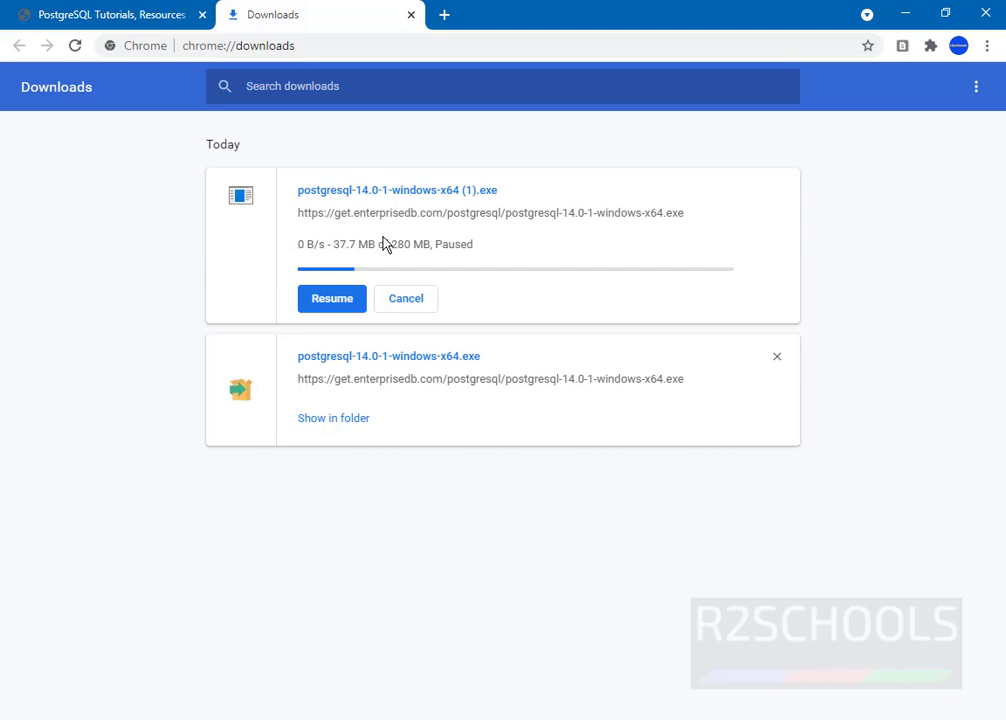
{"action": "left_click", "coordinate": [402, 307]}
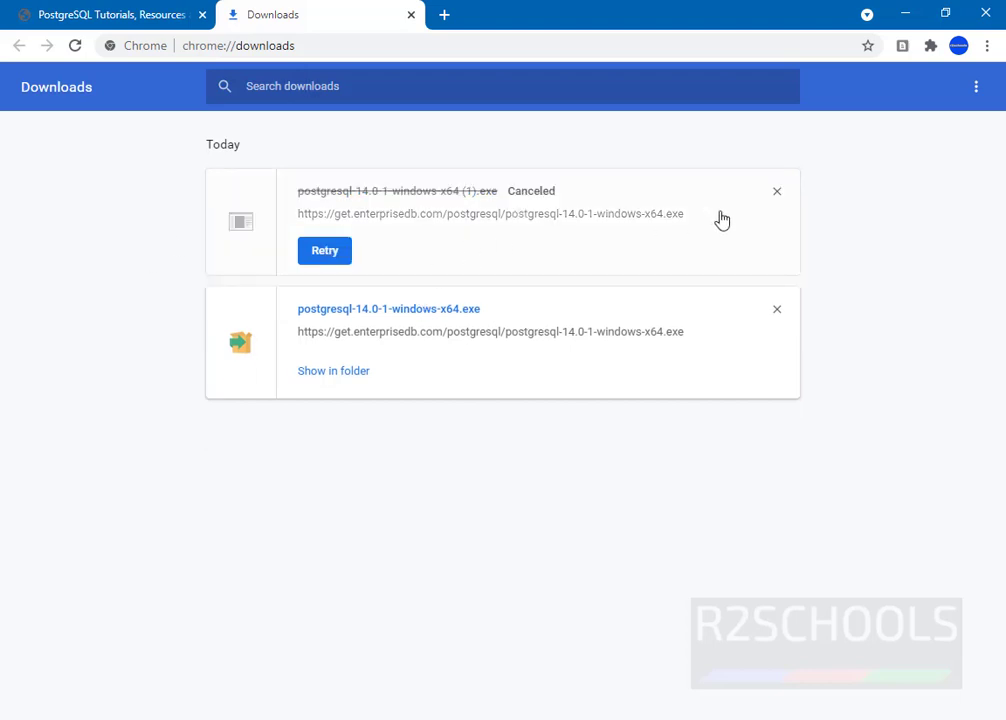
{"action": "left_click", "coordinate": [777, 192]}
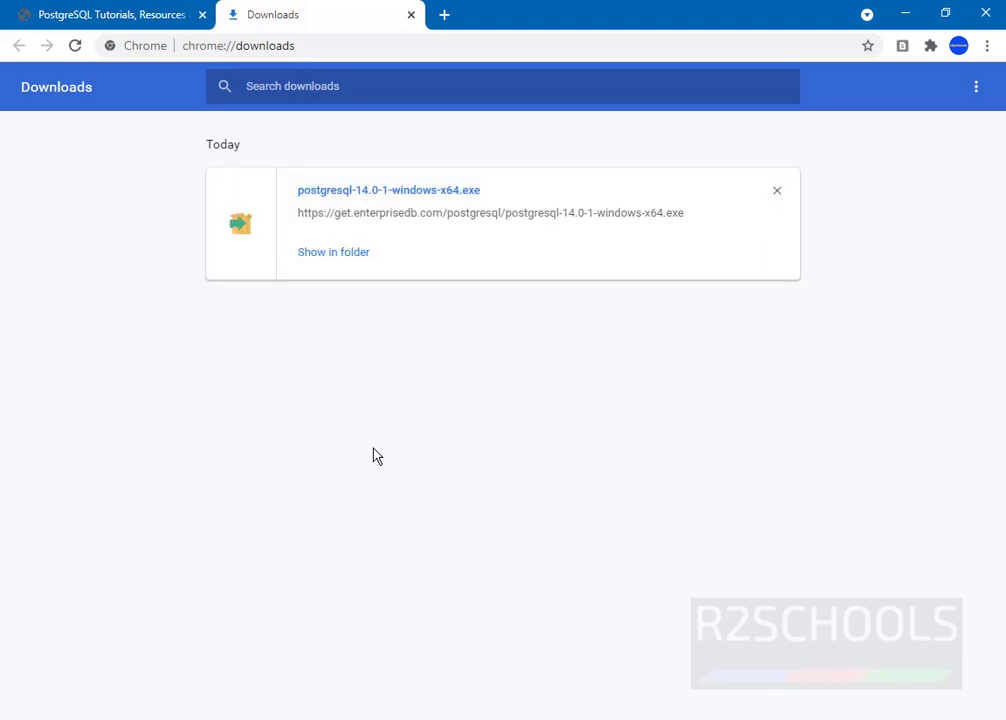
{"action": "left_click", "coordinate": [362, 255]}
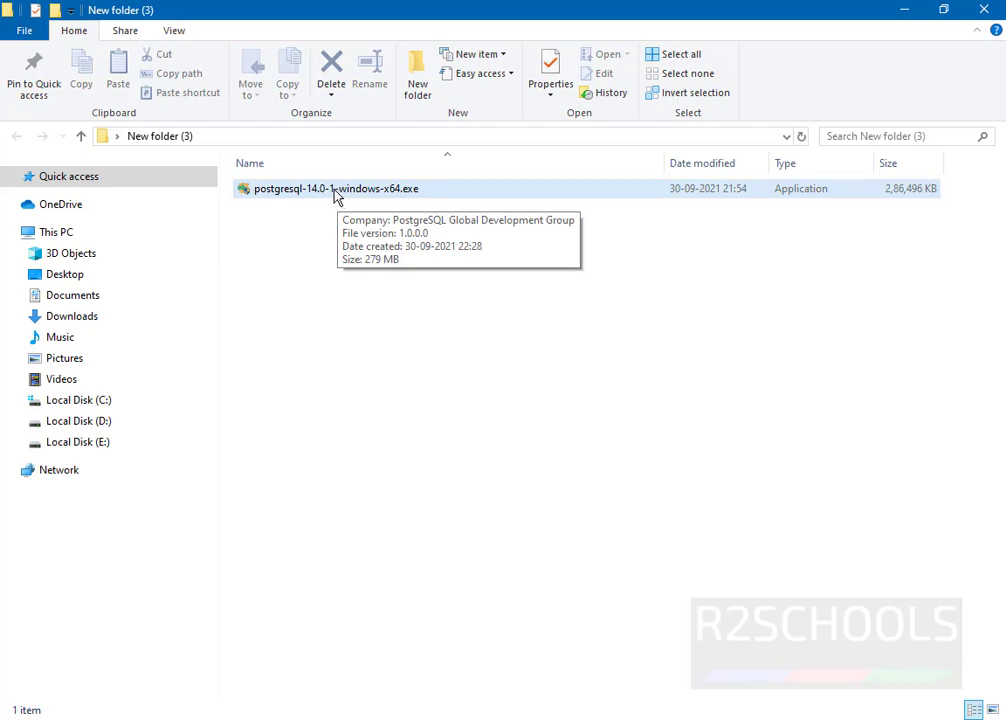
Step: Open postgresql-14.0-1-windows-x64.exe from its right-click menu to start the Setup wizard
{"action": "left_click", "coordinate": [335, 194]}
{"action": "right_click", "coordinate": [333, 188]}
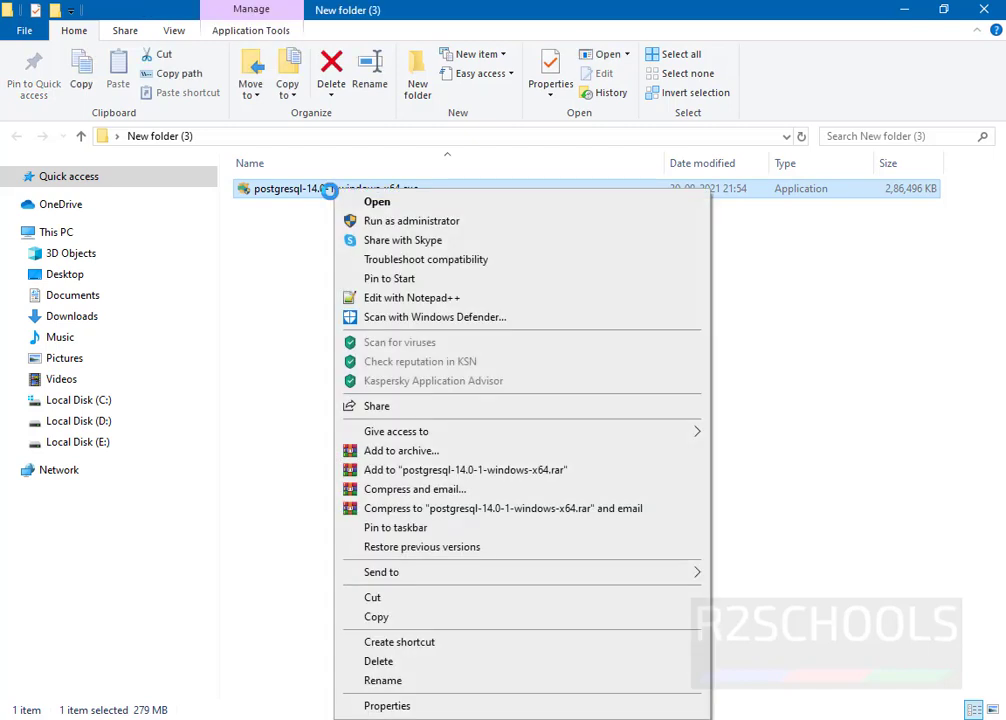
{"action": "left_click", "coordinate": [376, 203]}
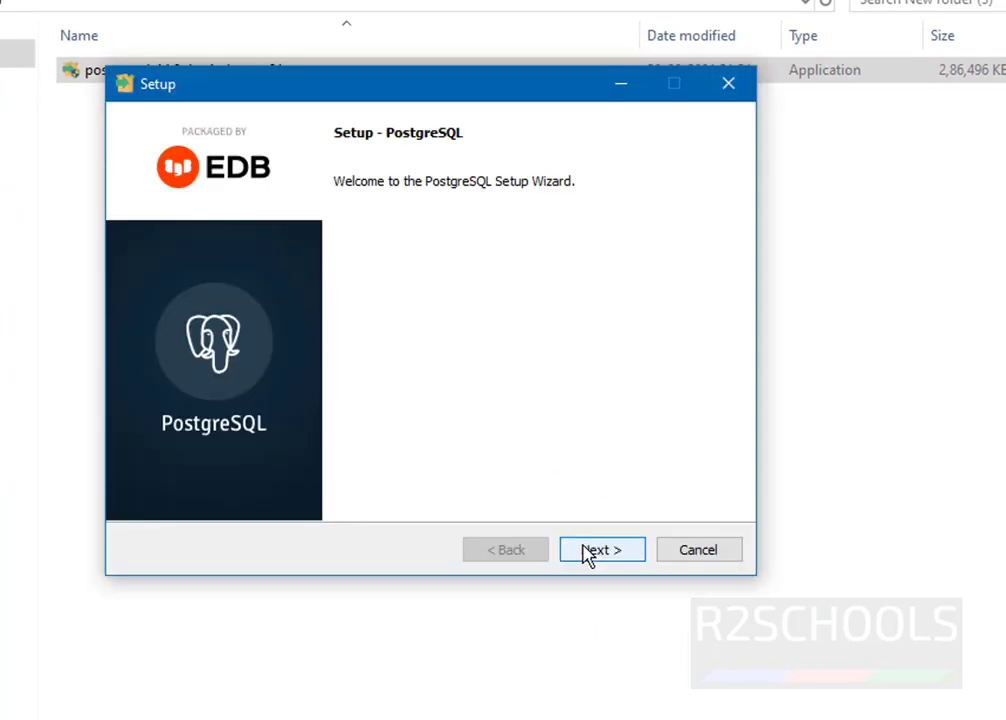
Step: Pass the welcome page and keep C:\Program Files\PostgreSQL\14 as the installation directory
{"action": "left_click", "coordinate": [588, 553]}
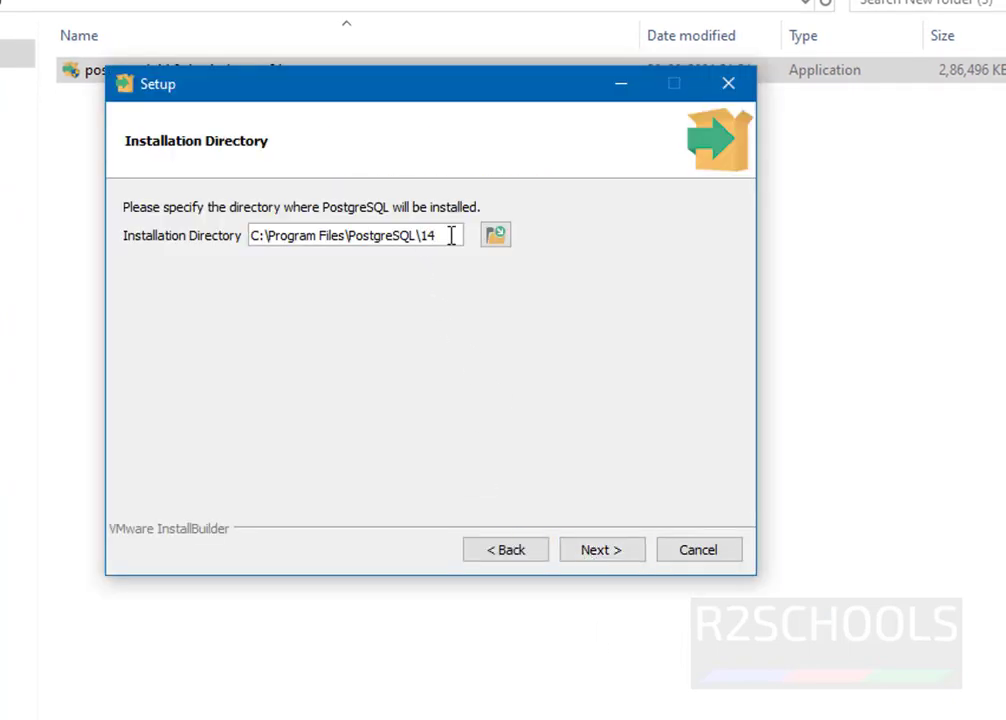
{"action": "left_click_drag", "start_coordinate": [451, 235], "coordinate": [236, 238]}
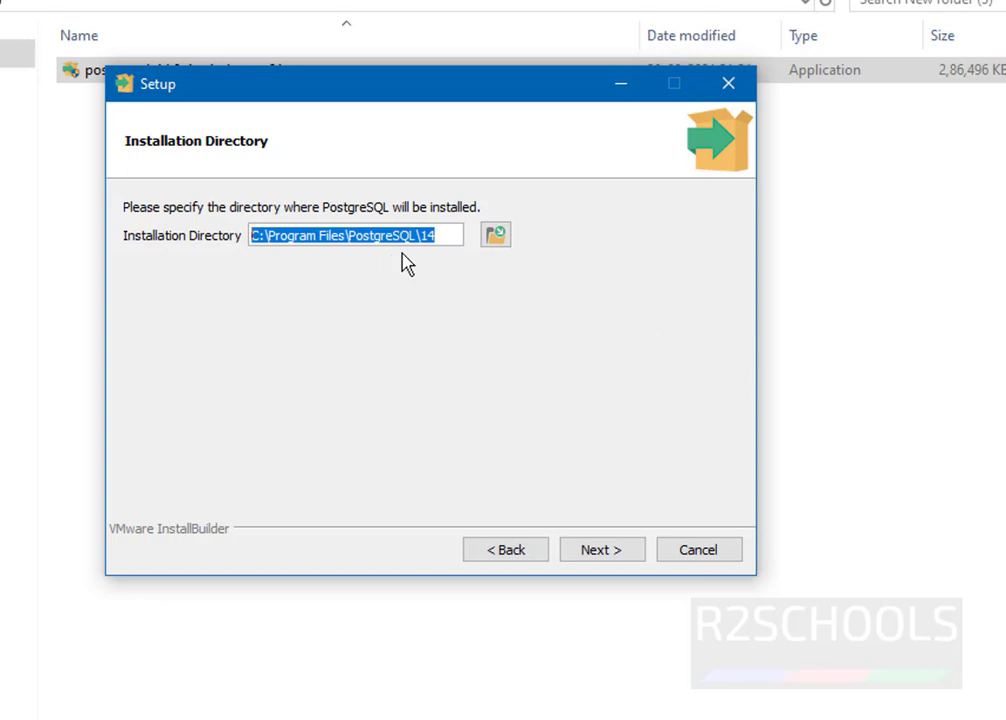
{"action": "left_click_drag", "start_coordinate": [440, 237], "coordinate": [236, 225]}
{"action": "left_click", "coordinate": [503, 243]}
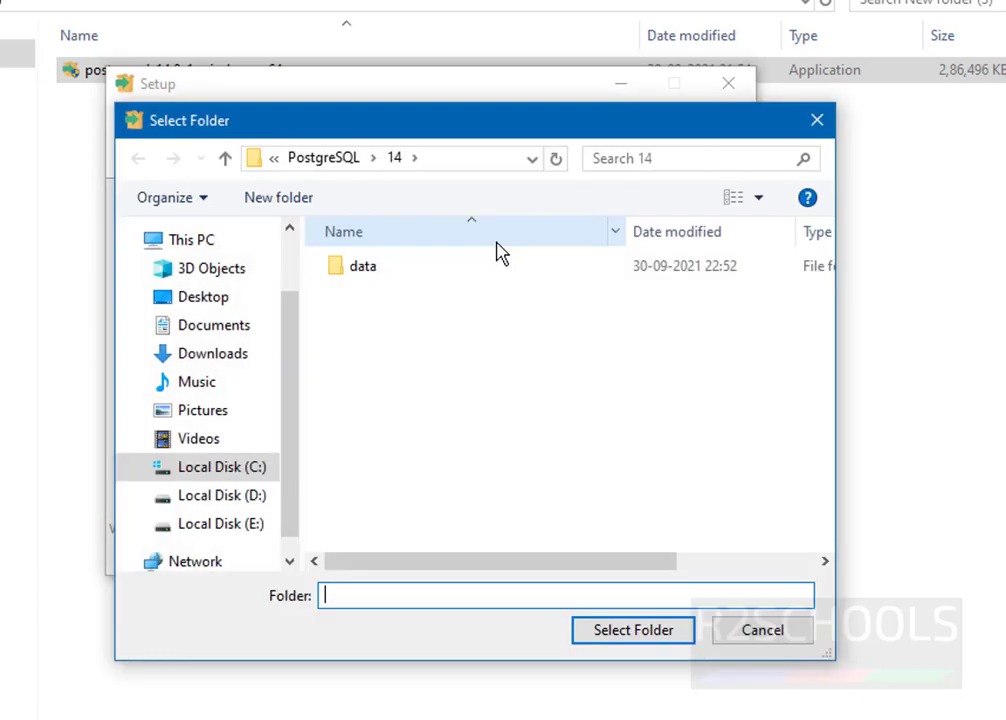
{"action": "left_click", "coordinate": [760, 630]}
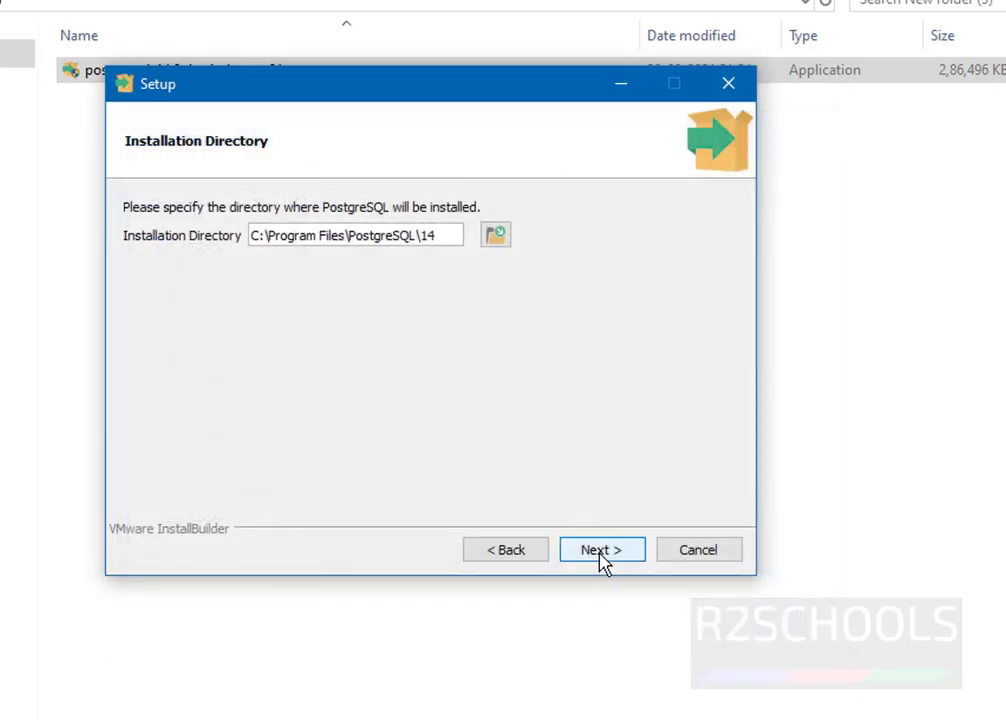
{"action": "left_click", "coordinate": [601, 552]}
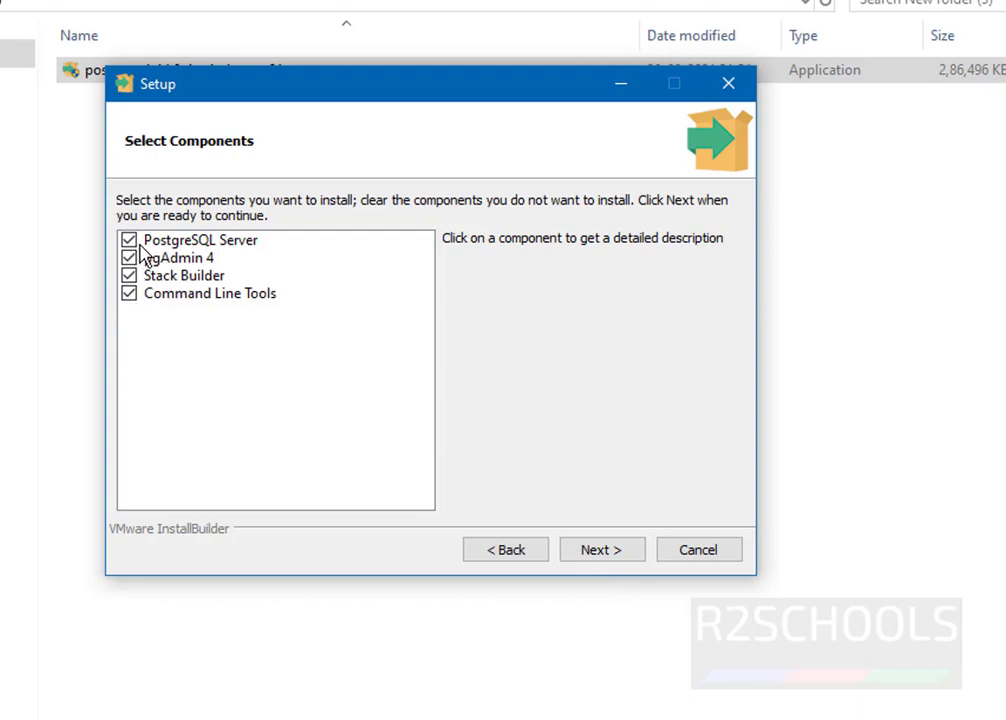
Step: Review the components and uncheck Stack Builder, keeping Server, pgAdmin 4 and Command Line Tools
{"action": "left_click", "coordinate": [162, 243]}
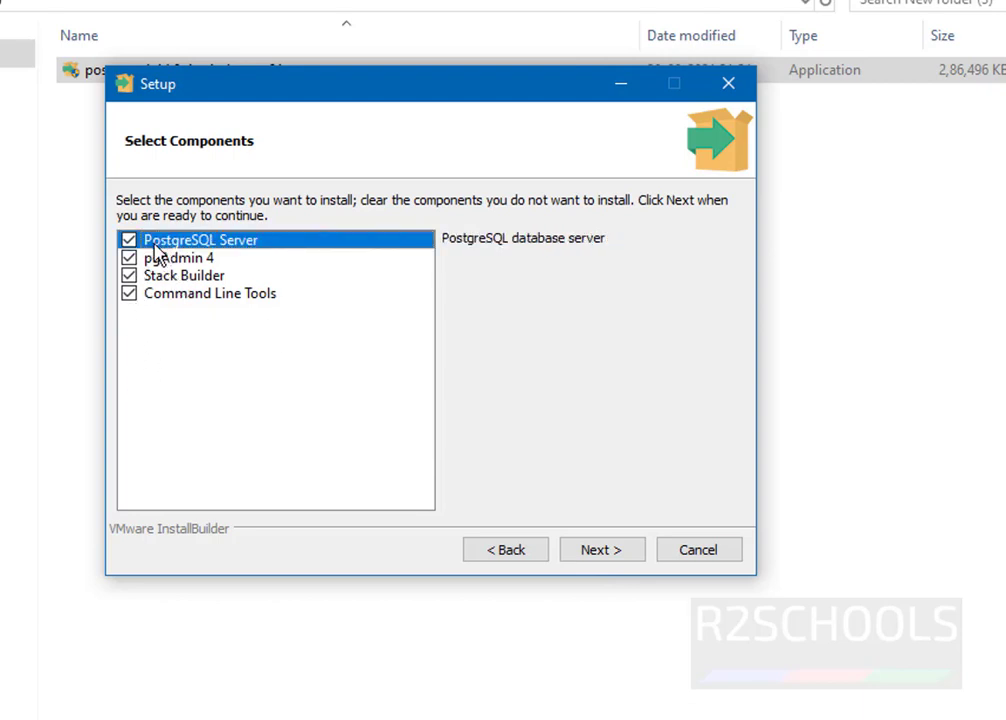
{"action": "left_click", "coordinate": [162, 262]}
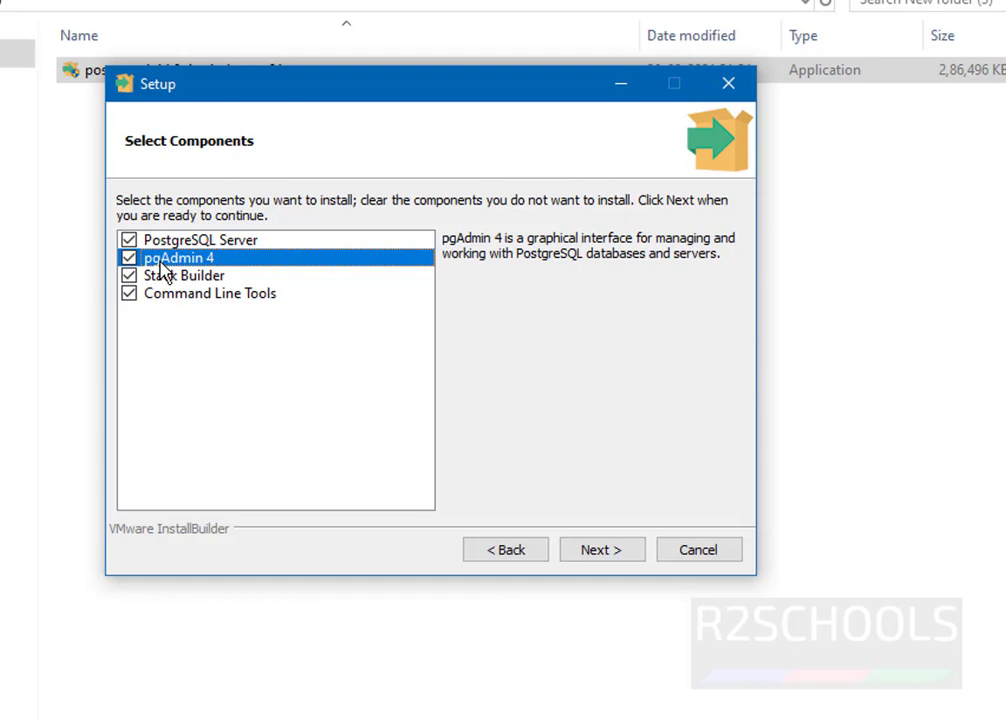
{"action": "left_click", "coordinate": [166, 282]}
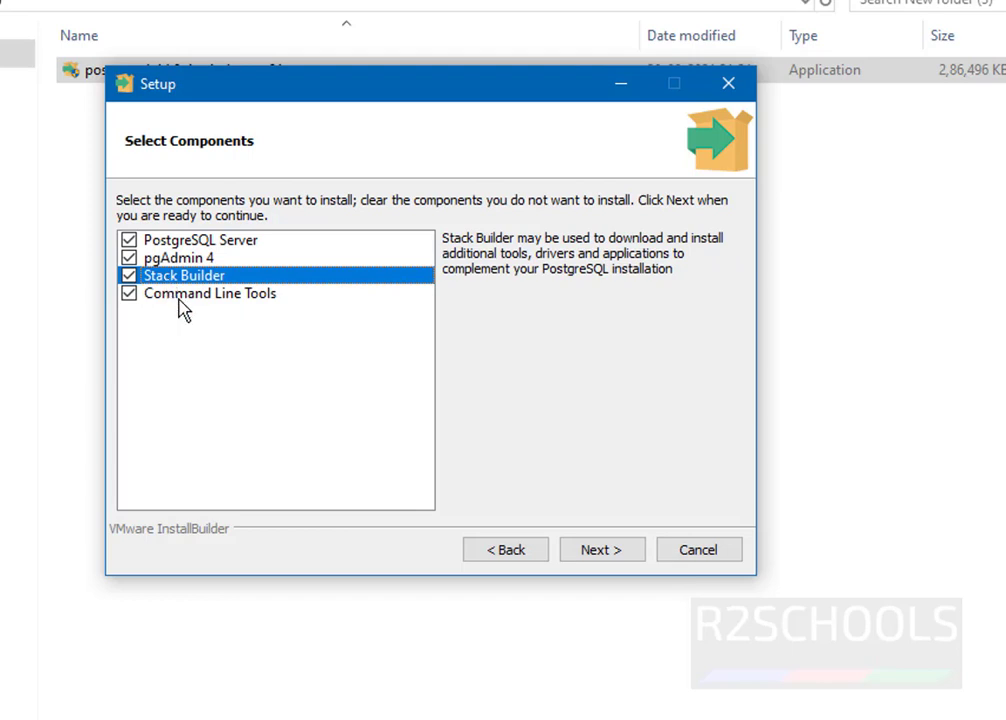
{"action": "left_click", "coordinate": [180, 300]}
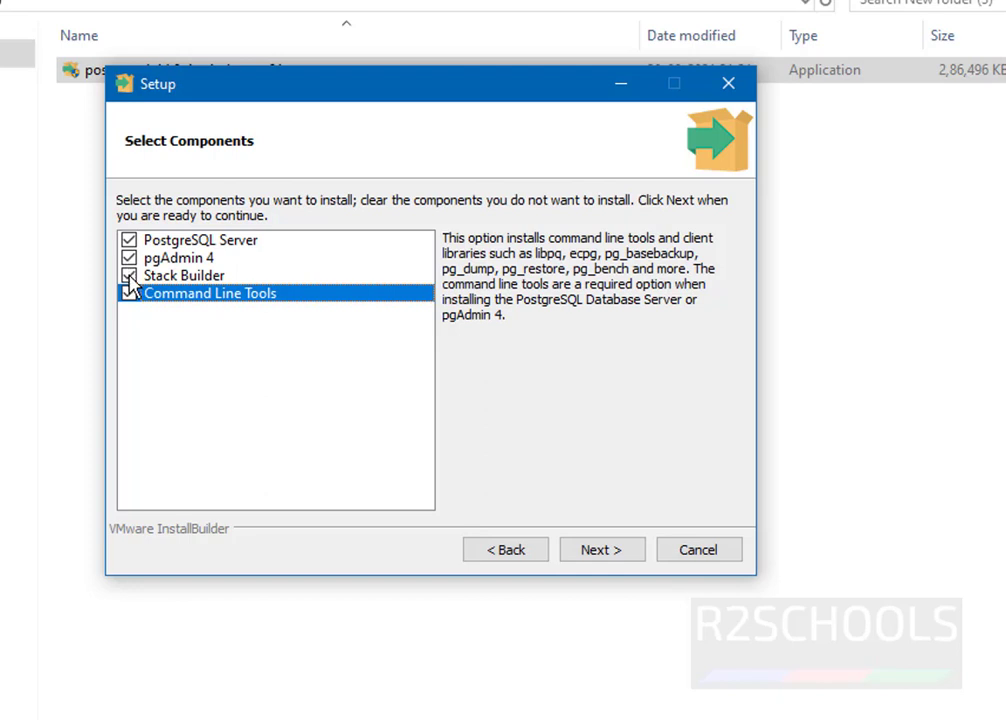
{"action": "left_click", "coordinate": [128, 276]}
{"action": "left_click", "coordinate": [128, 280]}
{"action": "left_click", "coordinate": [128, 280]}
{"action": "left_click", "coordinate": [600, 562]}
{"action": "triple_click", "coordinate": [332, 247]}
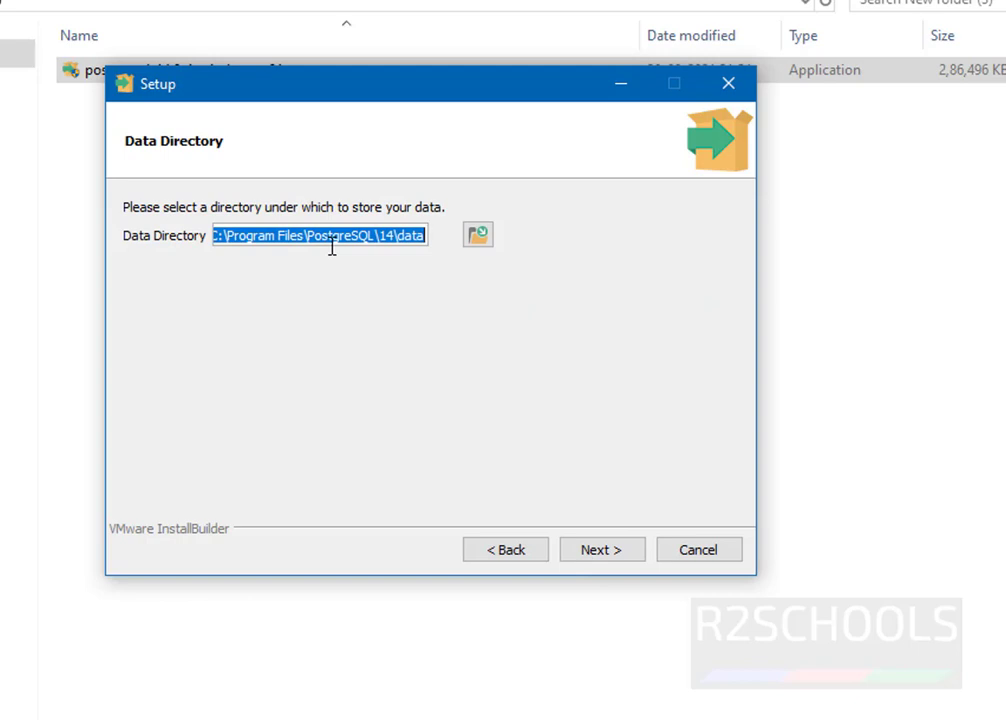
Step: Keep C:\Program Files\PostgreSQL\14\data as the data directory and continue
{"action": "left_click", "coordinate": [481, 237]}
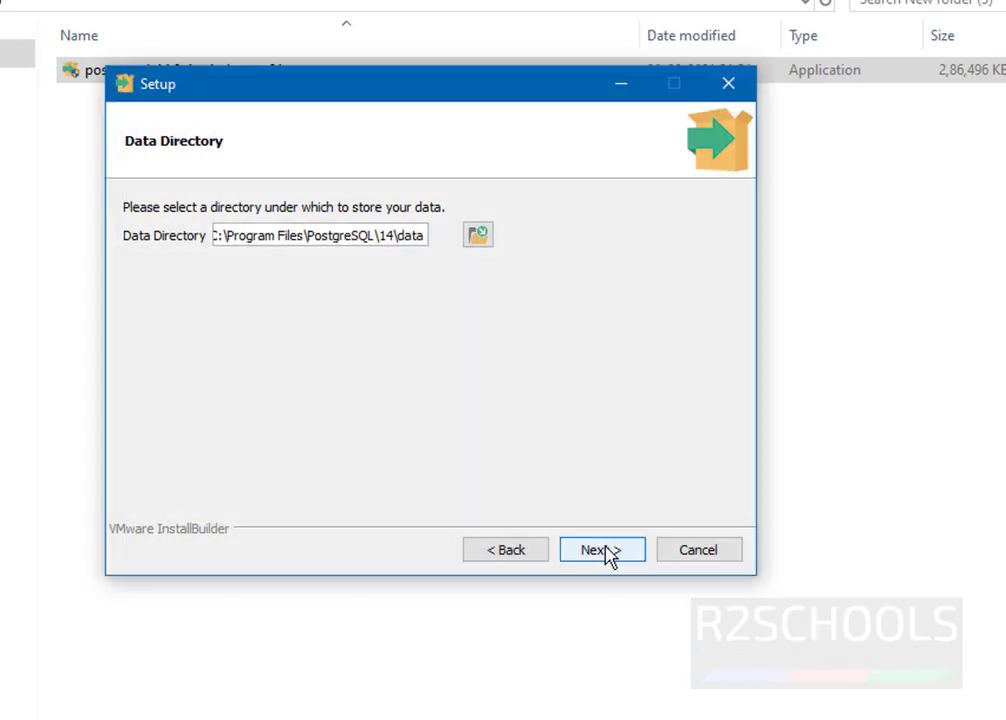
{"action": "left_click", "coordinate": [604, 548]}
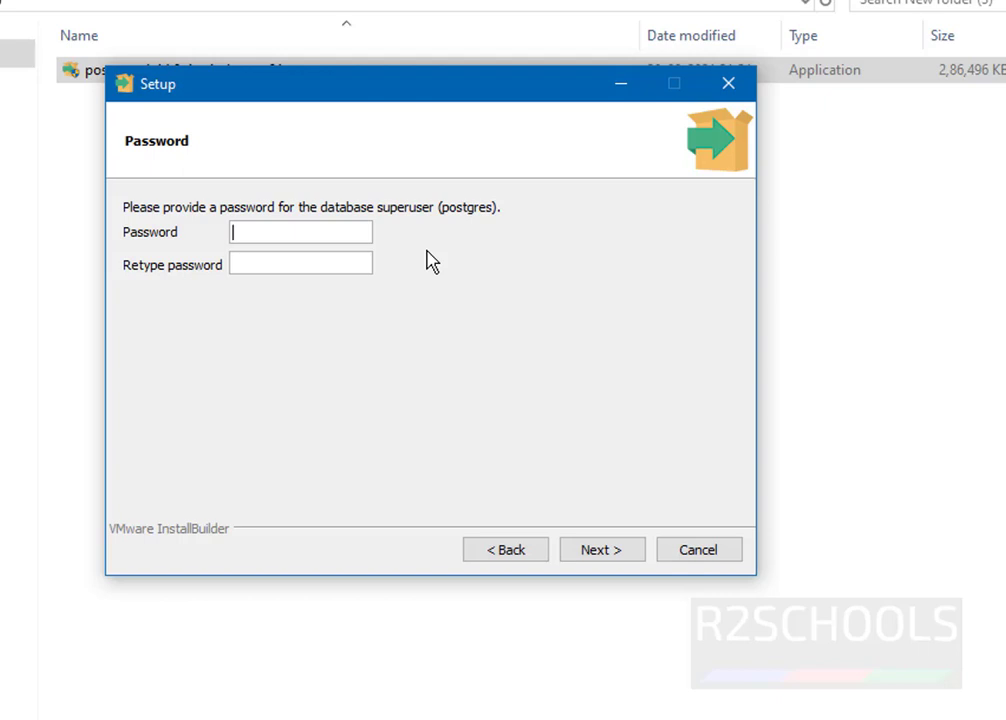
Step: Enter and retype the postgres superuser password
{"action": "type", "text": "admin@123"}
{"action": "key", "text": "Tab"}
{"action": "type", "text": "admin@123"}
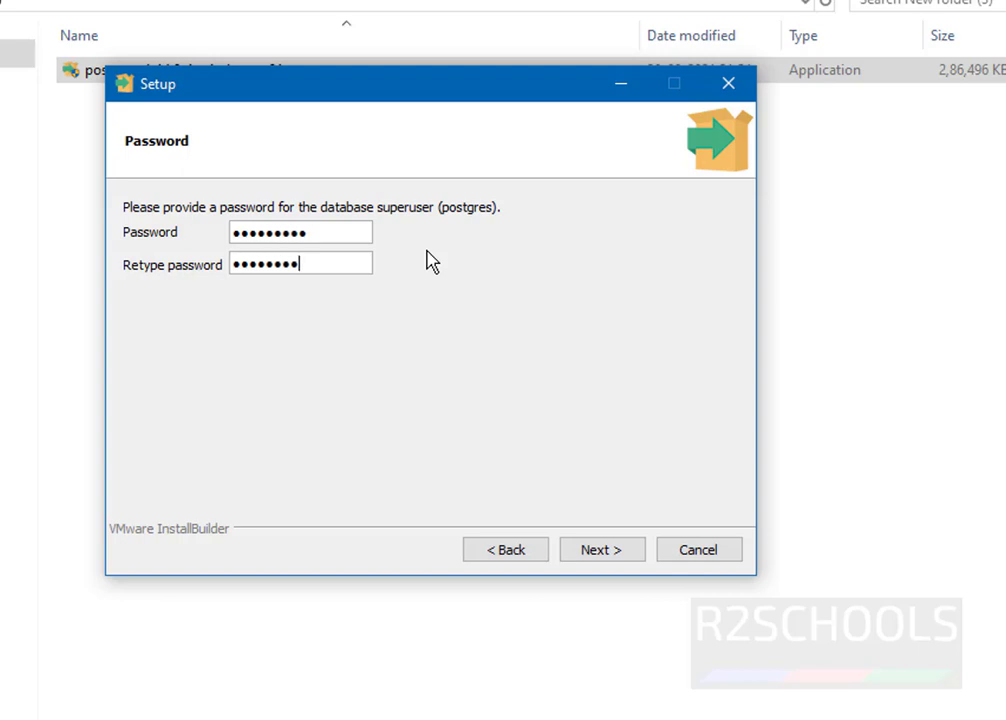
{"action": "left_click", "coordinate": [588, 545]}
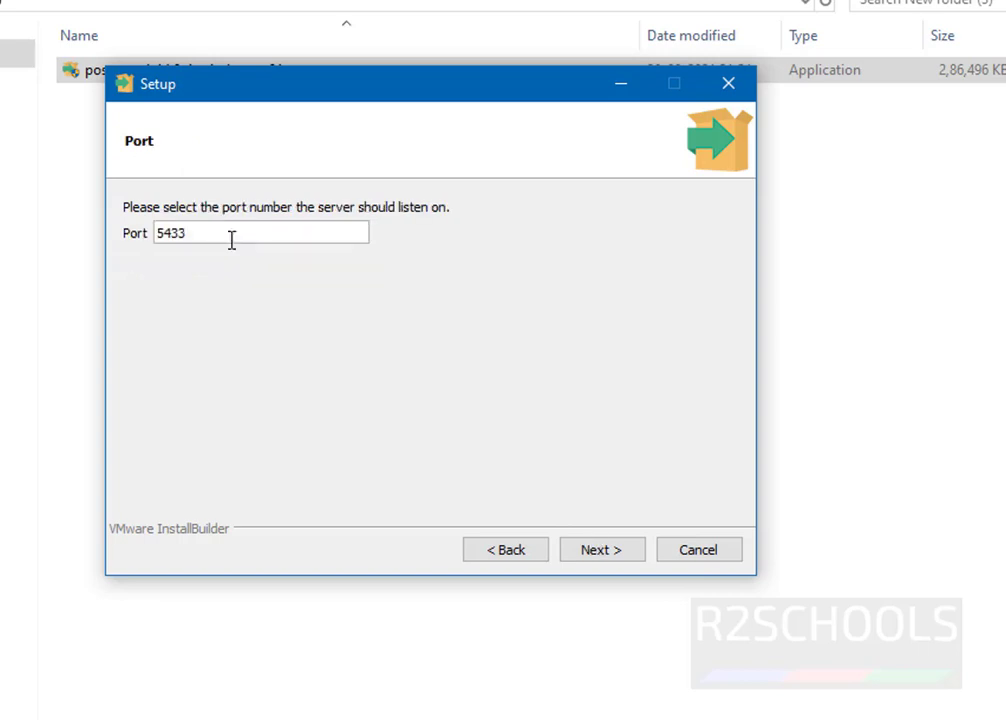
Step: Keep port 5433 and the default locale, and accept the settings summary
{"action": "left_click", "coordinate": [600, 552]}
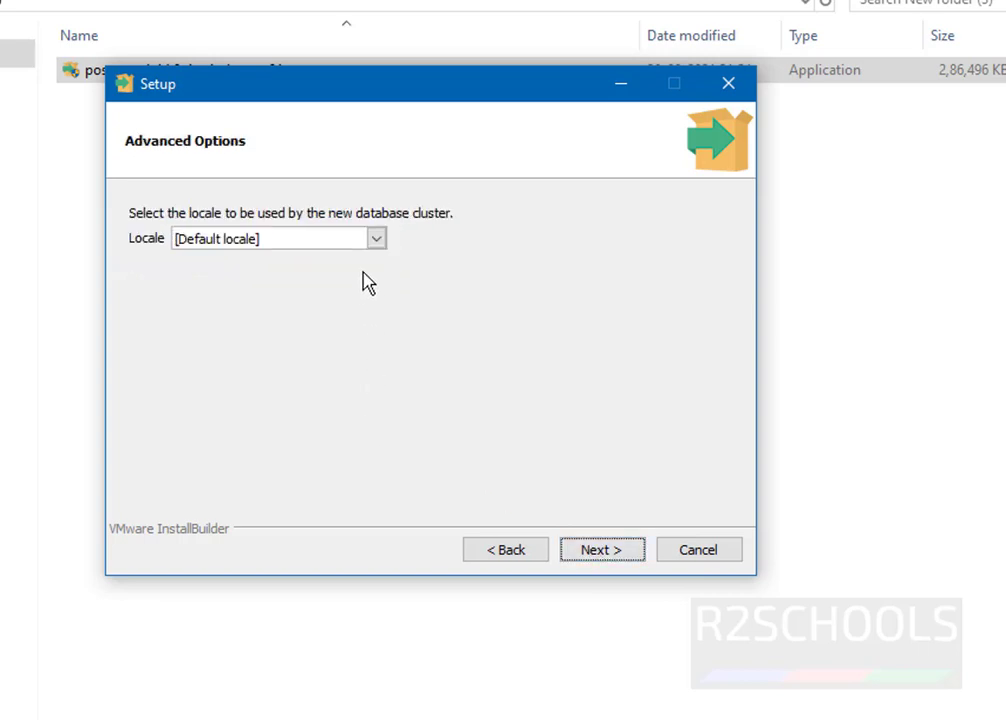
{"action": "left_click", "coordinate": [373, 241]}
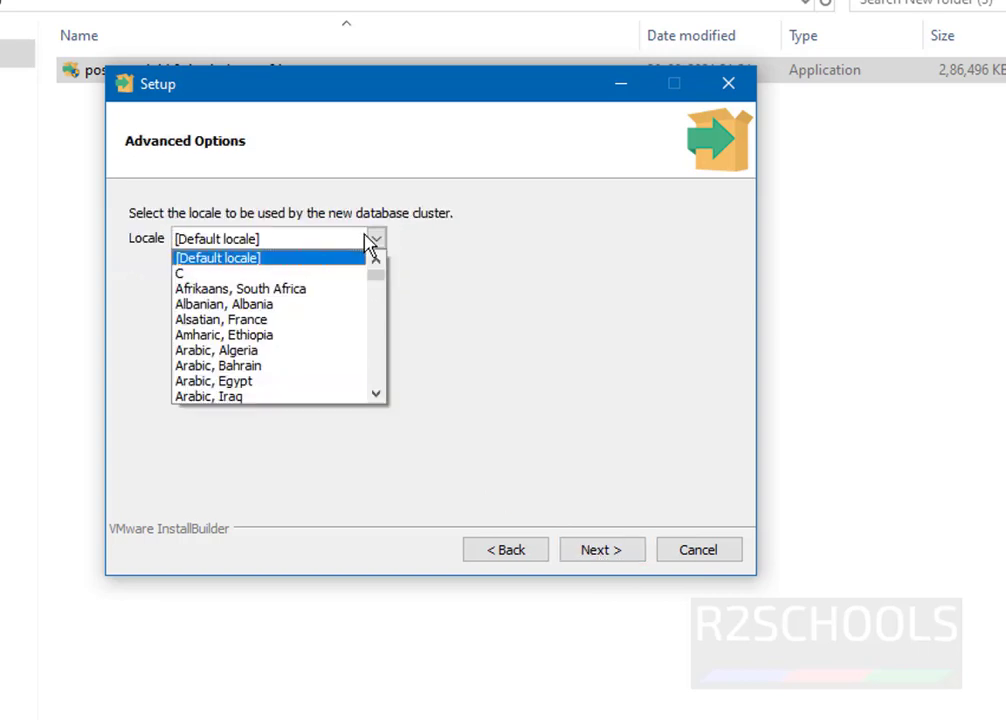
{"action": "left_click", "coordinate": [370, 242]}
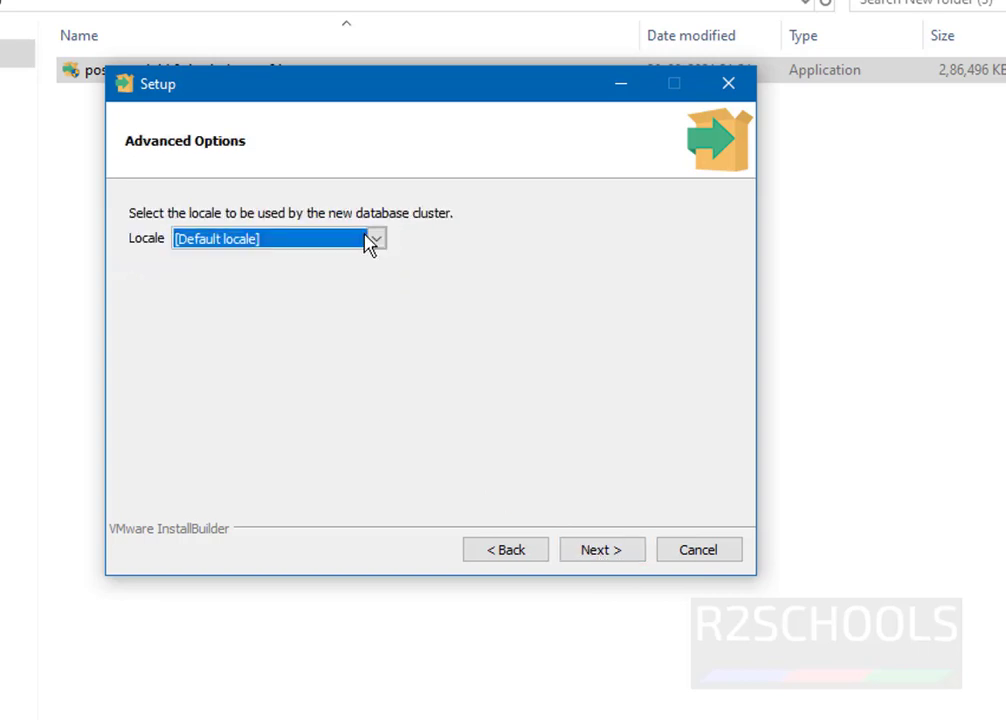
{"action": "left_click", "coordinate": [603, 552]}
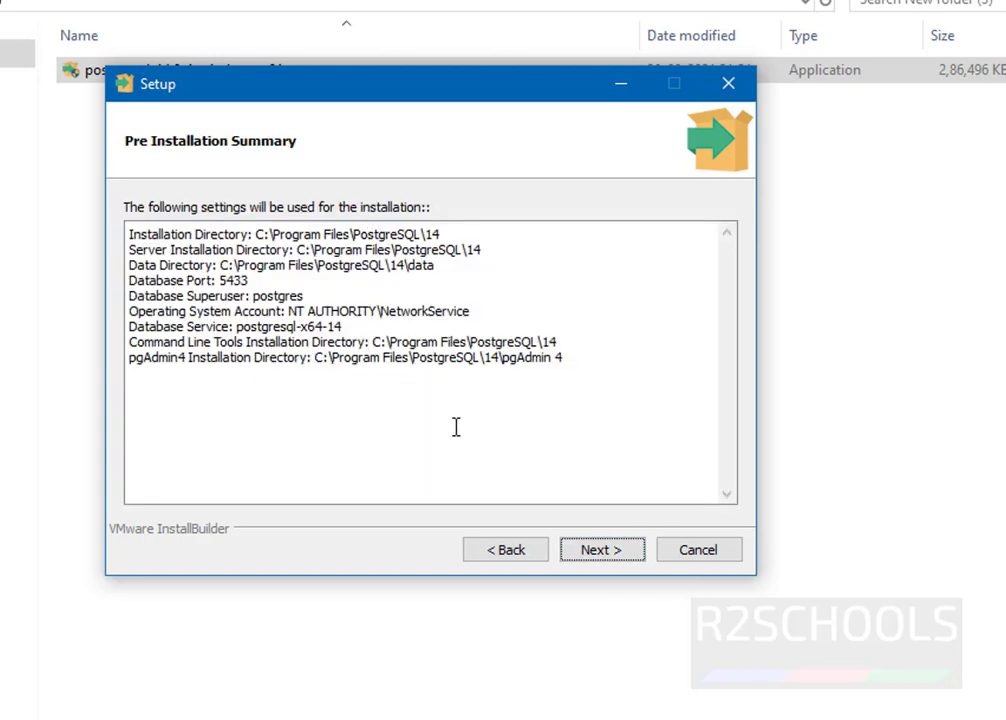
{"action": "left_click", "coordinate": [597, 552]}
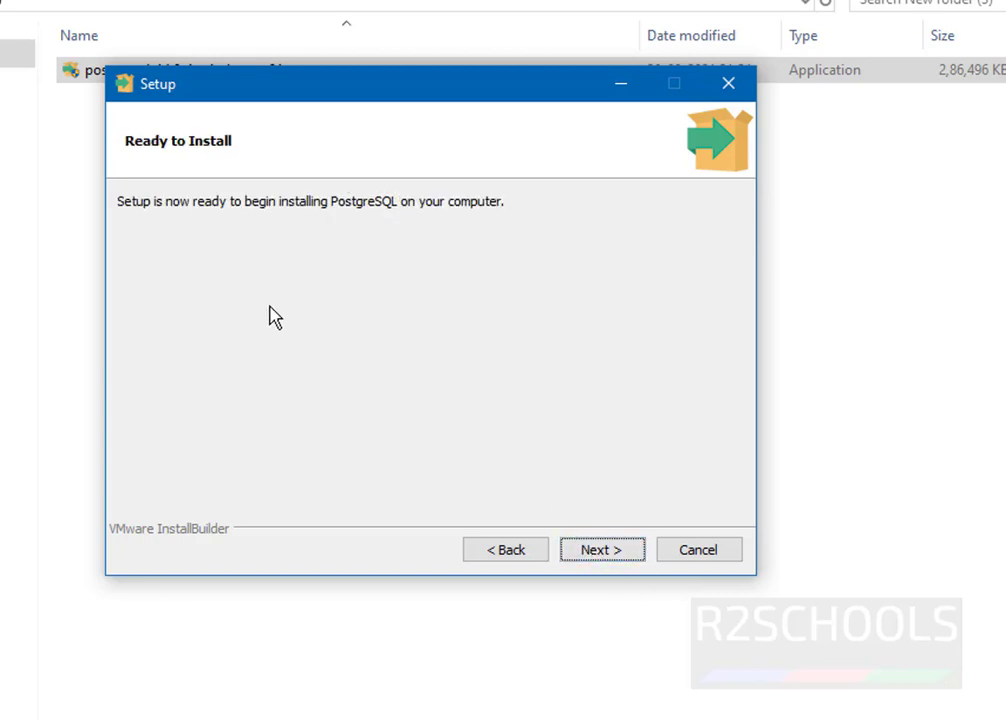
Step: Run the PostgreSQL installation from Ready to Install and close the finished setup wizard
{"action": "left_click", "coordinate": [603, 550]}
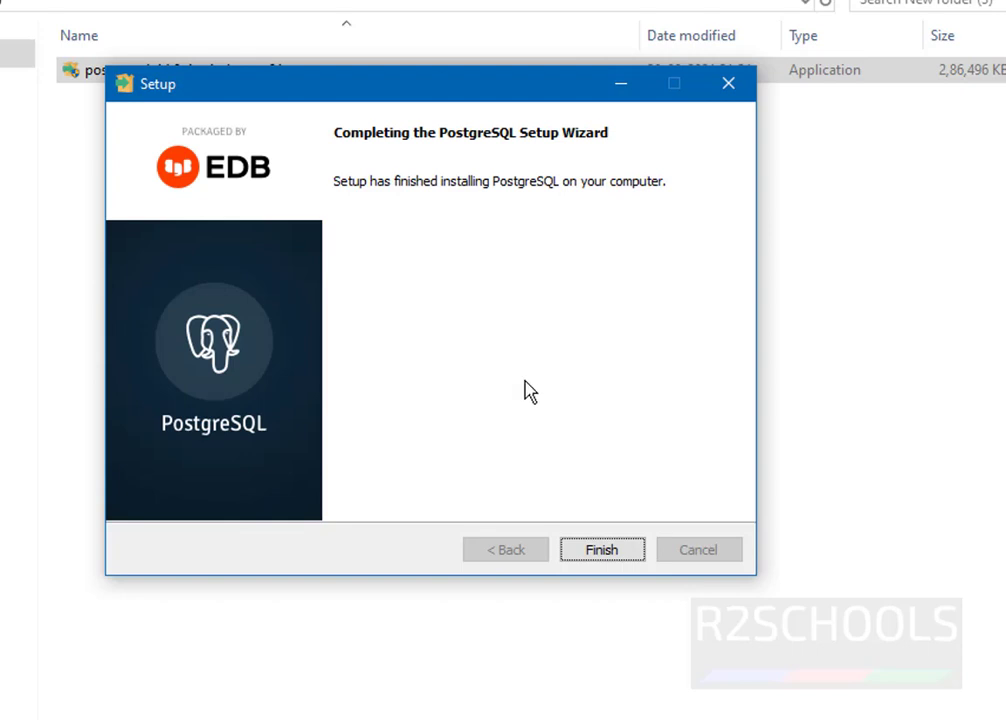
{"action": "left_click", "coordinate": [595, 556]}
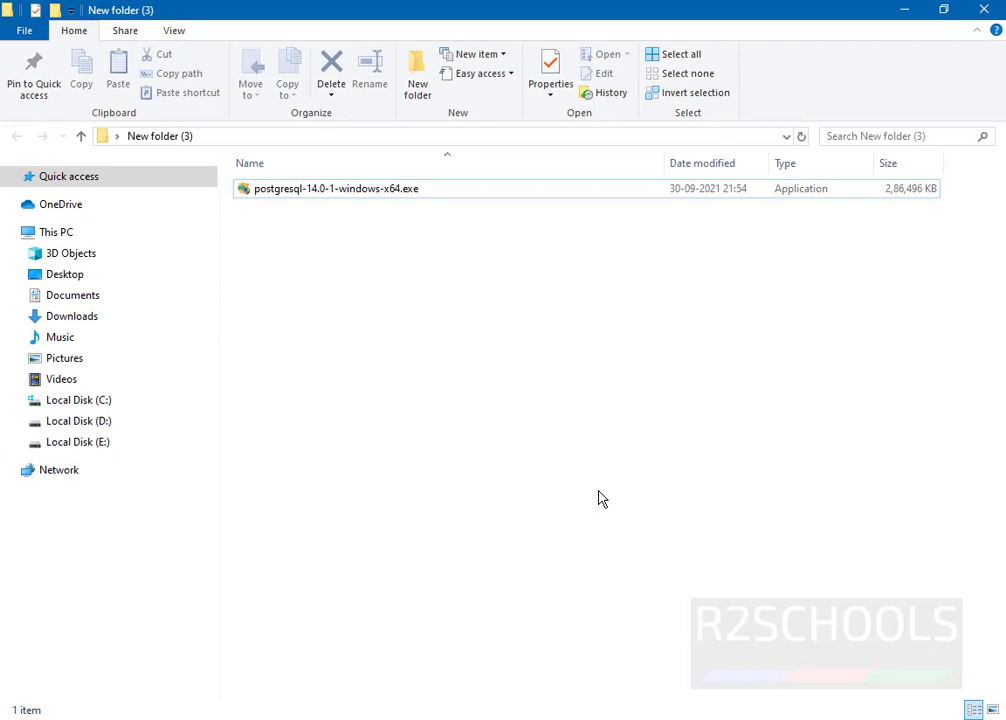
Step: Run services.msc from the Run box to open the Services console
{"action": "key", "text": "super+r"}
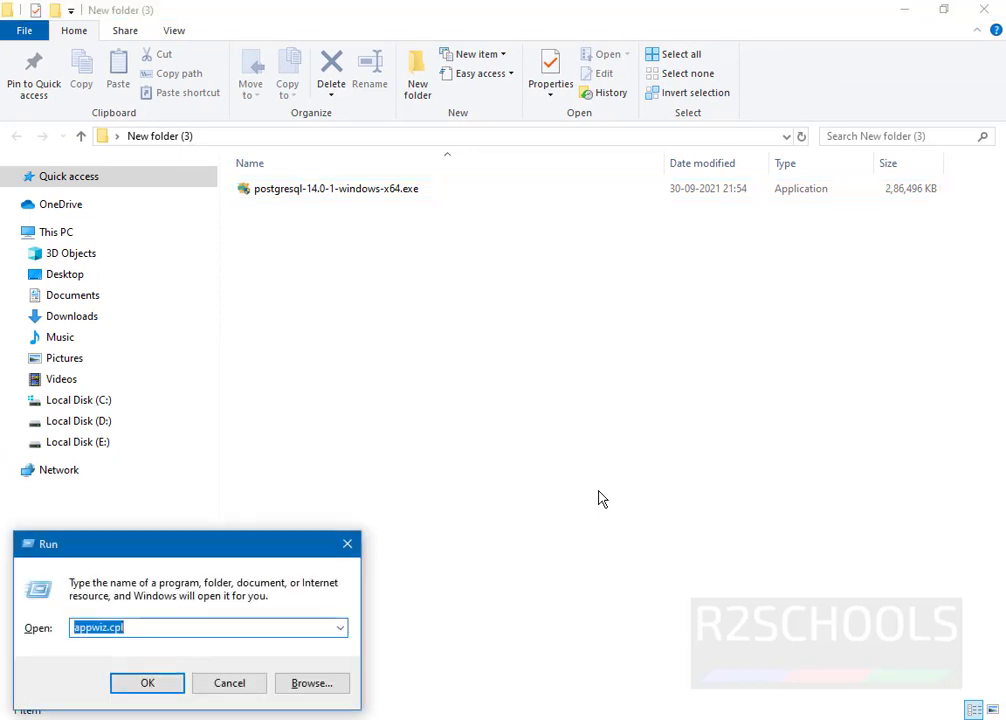
{"action": "type", "text": "services"}
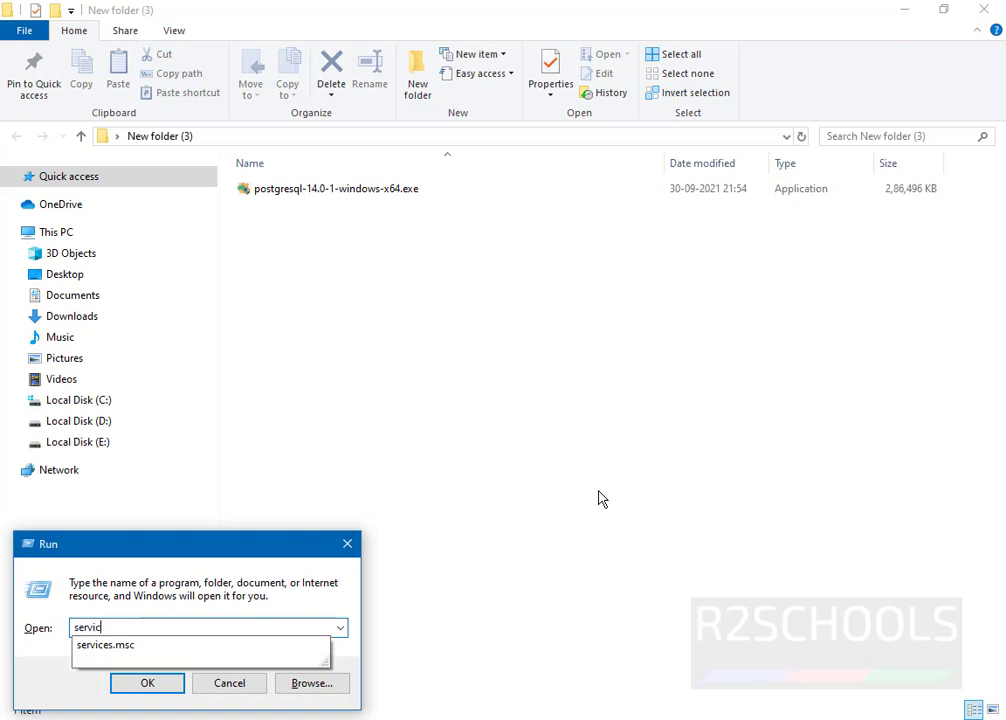
{"action": "type", "text": ".msc"}
{"action": "key", "text": "Return"}
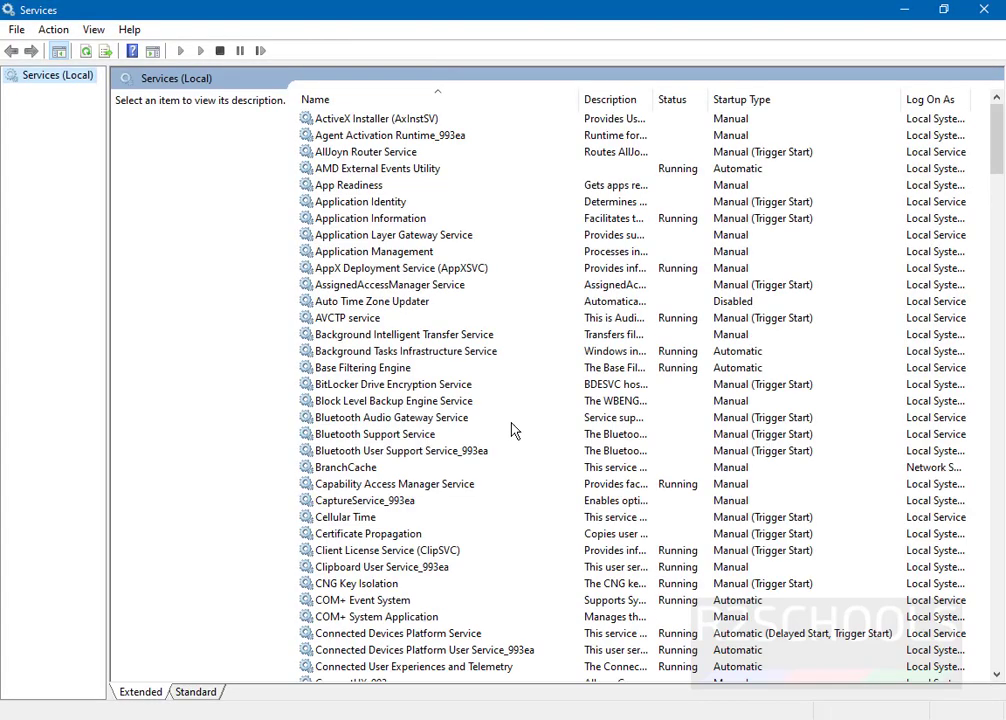
{"action": "left_click", "coordinate": [412, 423]}
{"action": "key", "text": "p"}
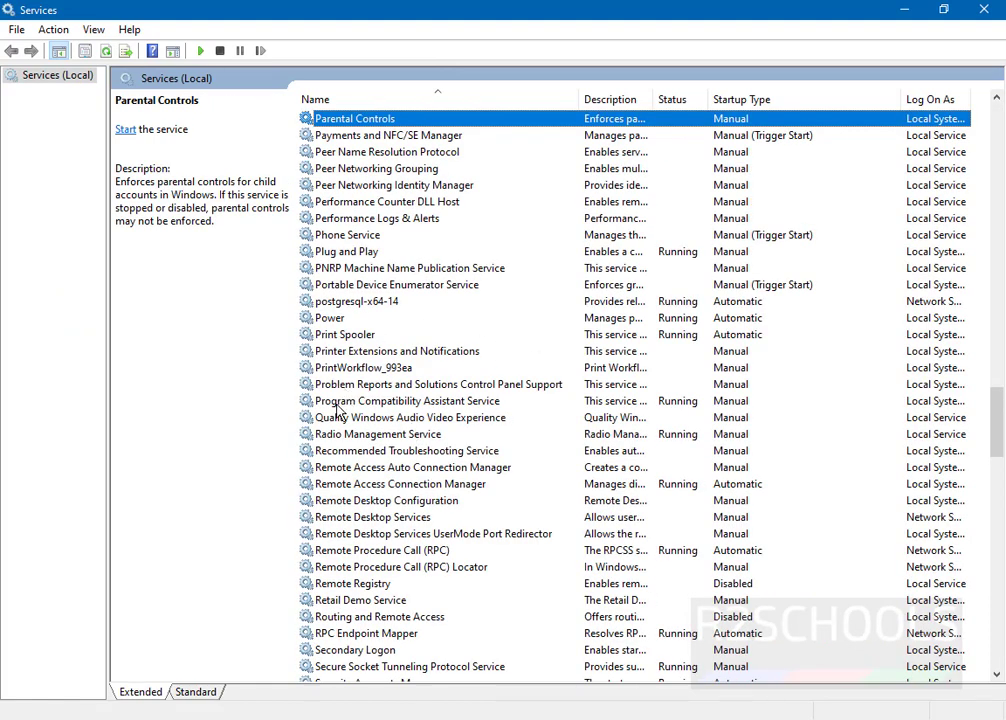
{"action": "left_click", "coordinate": [361, 304]}
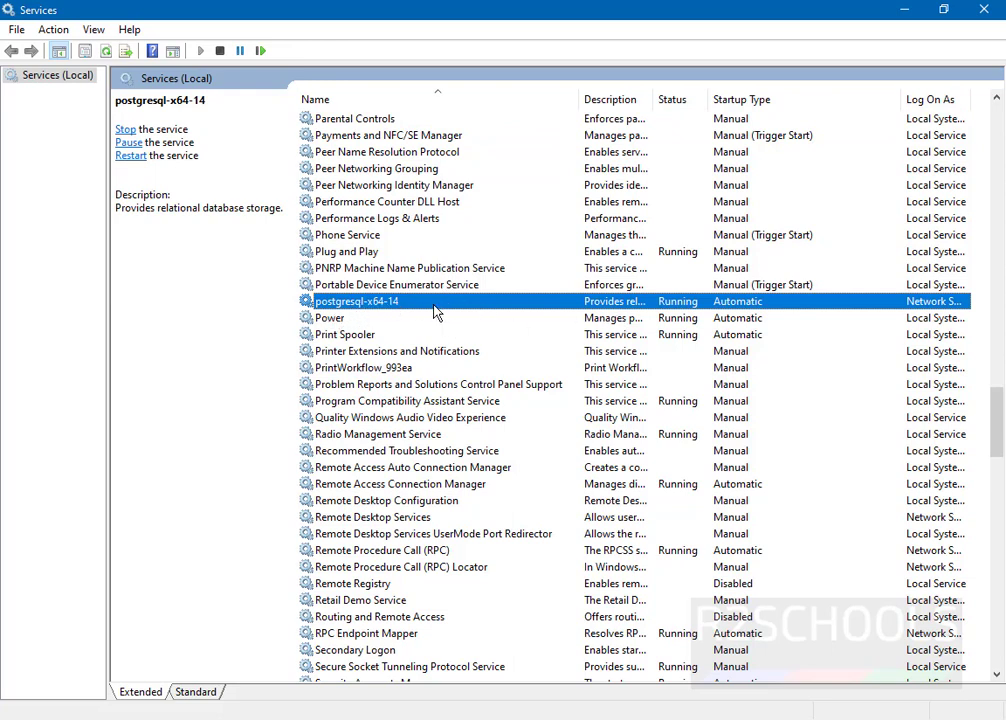
{"action": "double_click", "coordinate": [777, 305]}
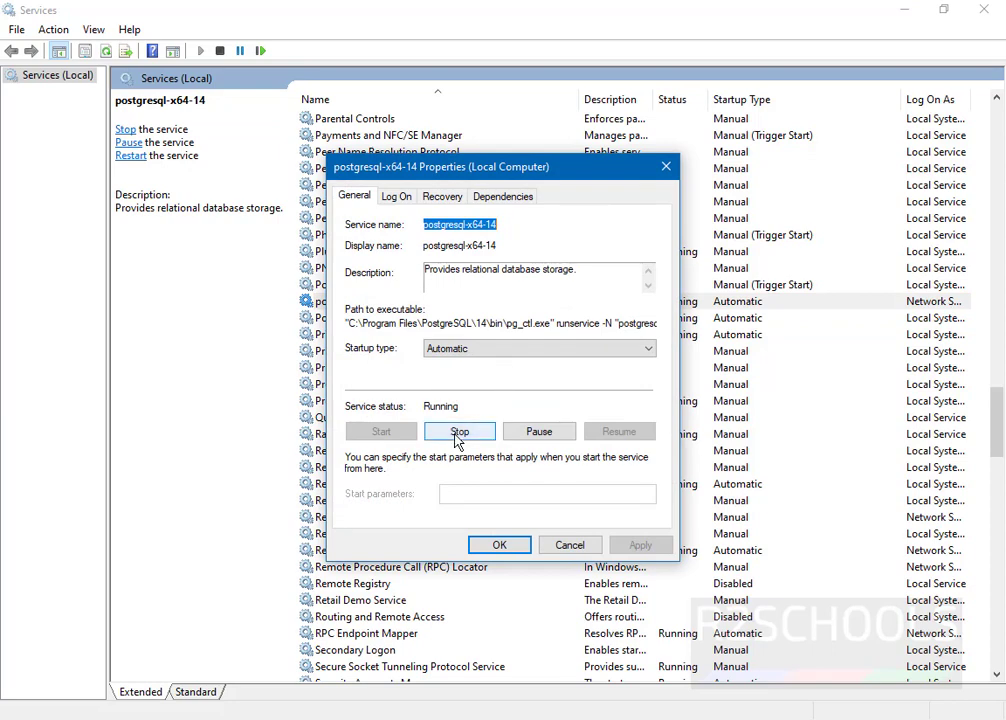
{"action": "left_click", "coordinate": [550, 545]}
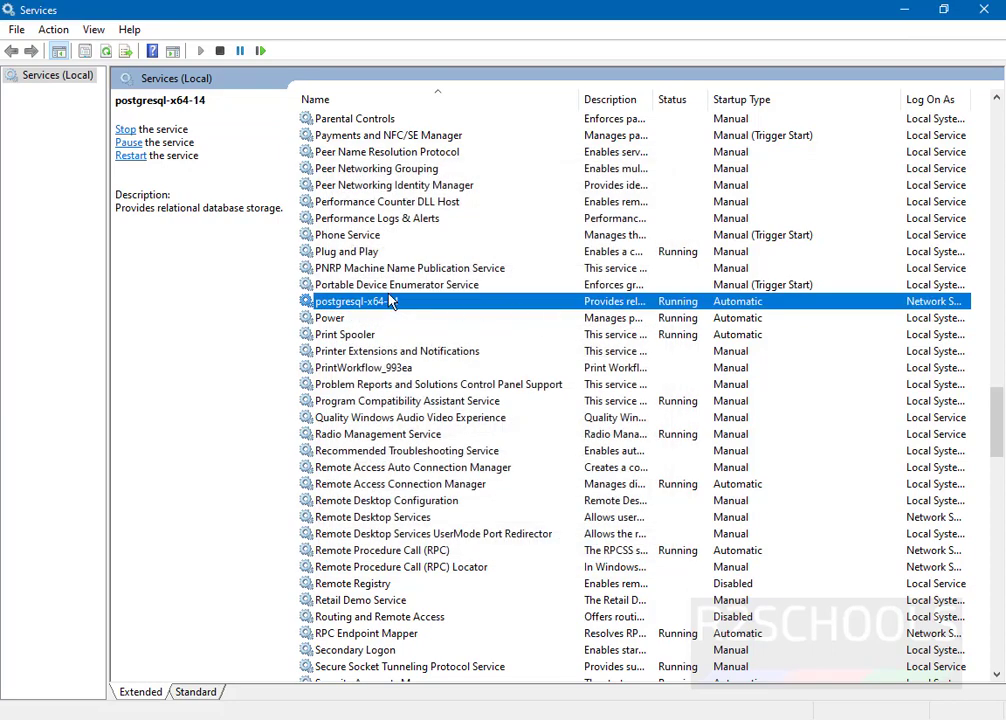
{"action": "right_click", "coordinate": [391, 301]}
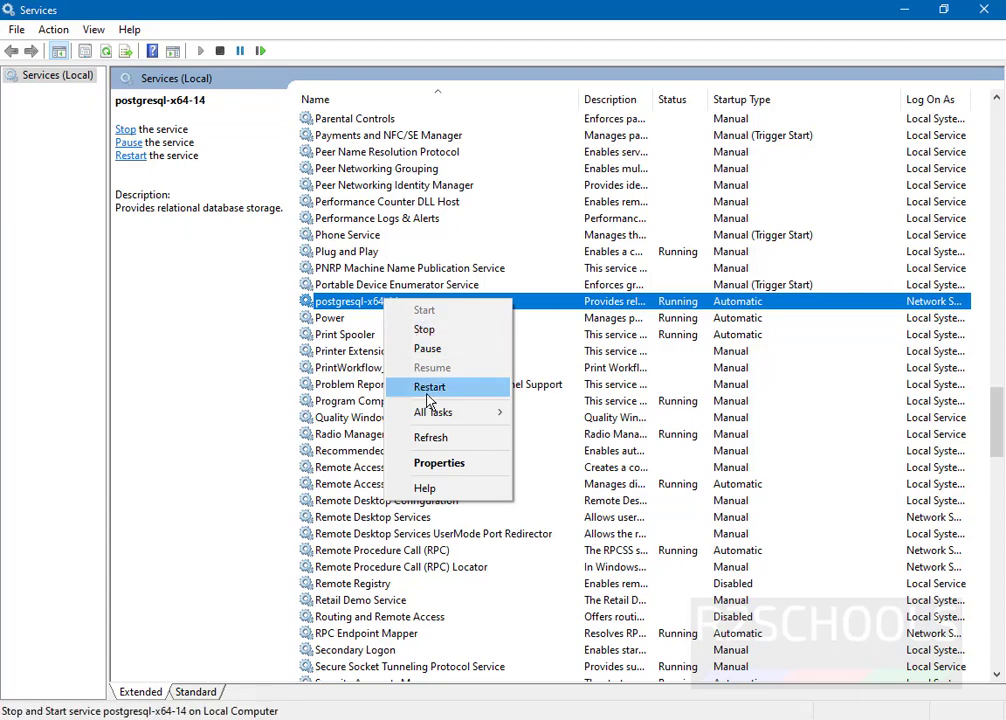
{"action": "left_click", "coordinate": [252, 292]}
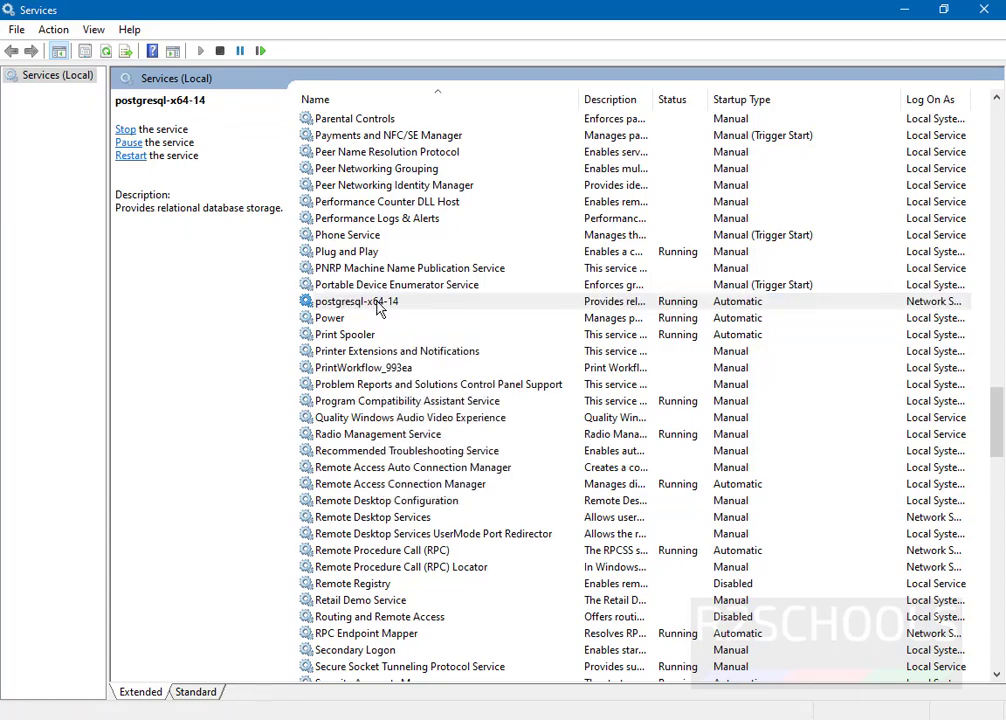
{"action": "left_click", "coordinate": [376, 304]}
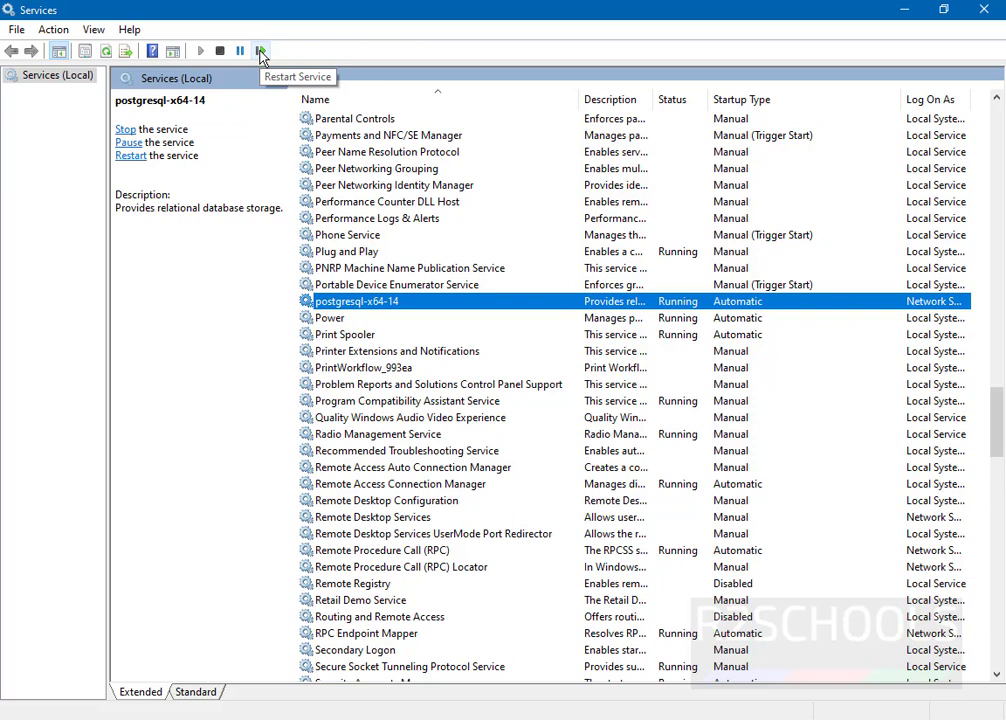
{"action": "left_click", "coordinate": [525, 433]}
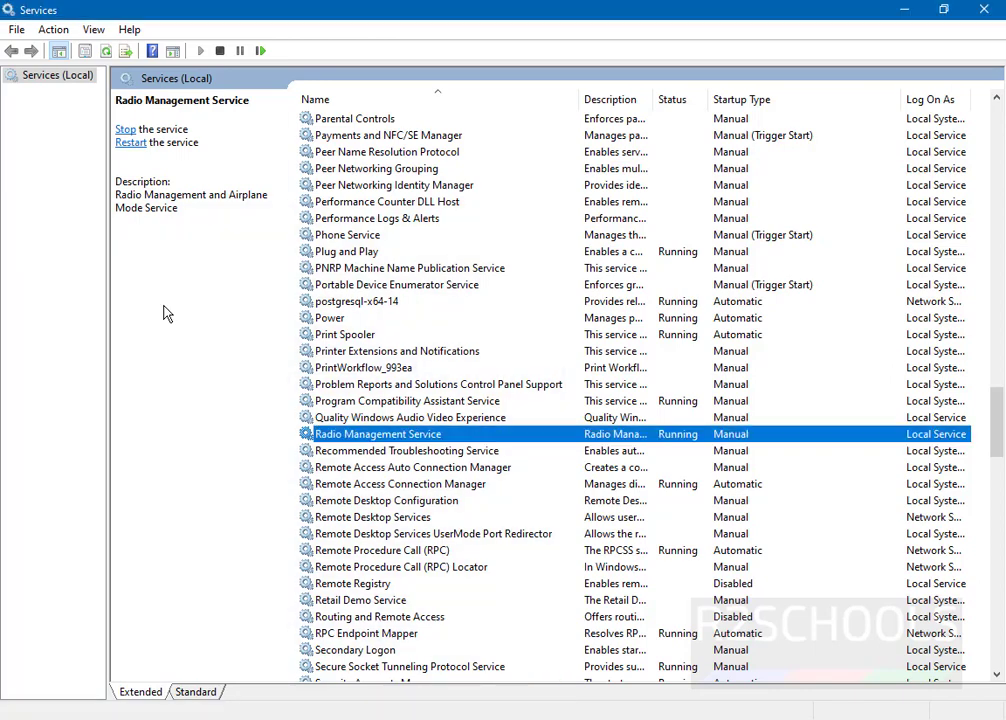
Step: Scroll the Start menu app list to P and expand the PostgreSQL 14 folder
{"action": "key", "text": "super"}
{"action": "scroll", "coordinate": [170, 415], "scroll_direction": "down", "scroll_amount": 10}
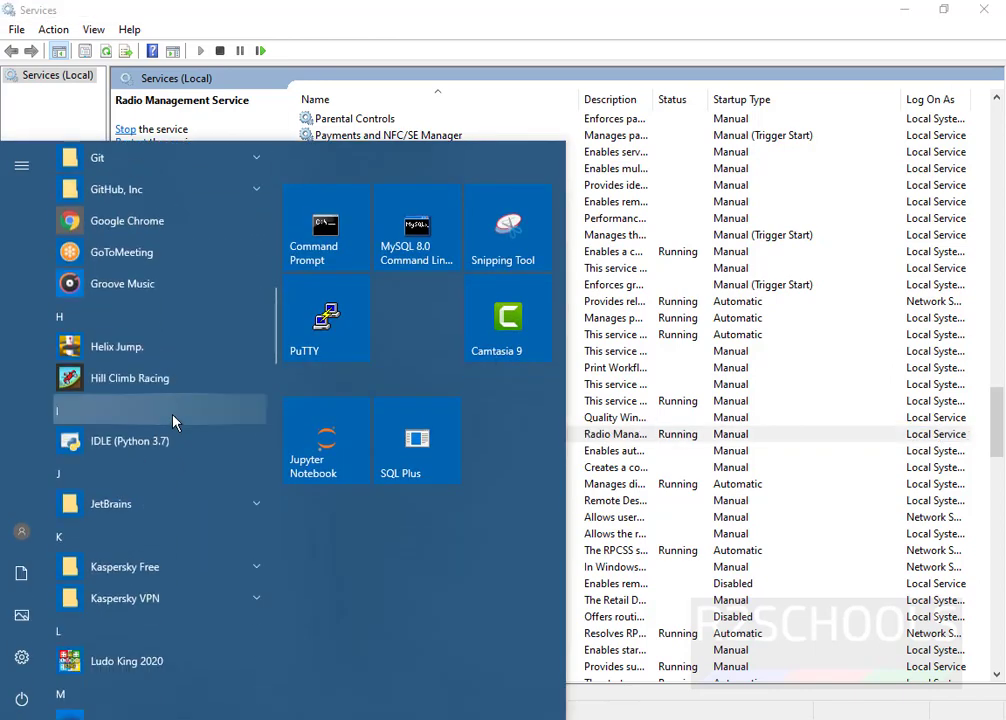
{"action": "scroll", "coordinate": [172, 420], "scroll_direction": "down", "scroll_amount": 10}
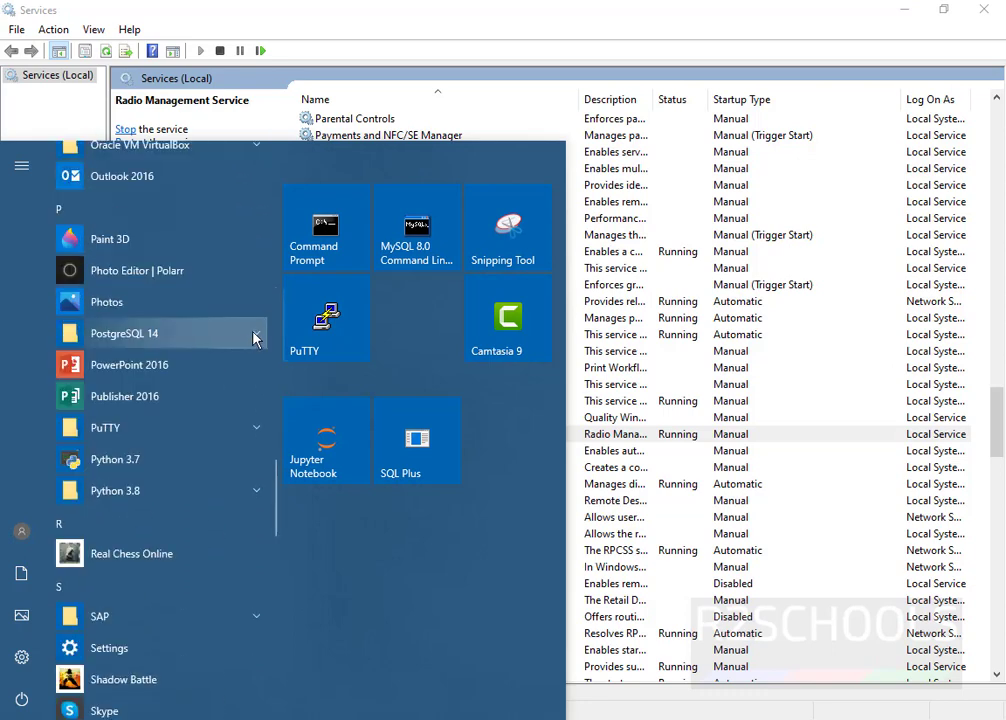
{"action": "left_click", "coordinate": [256, 335]}
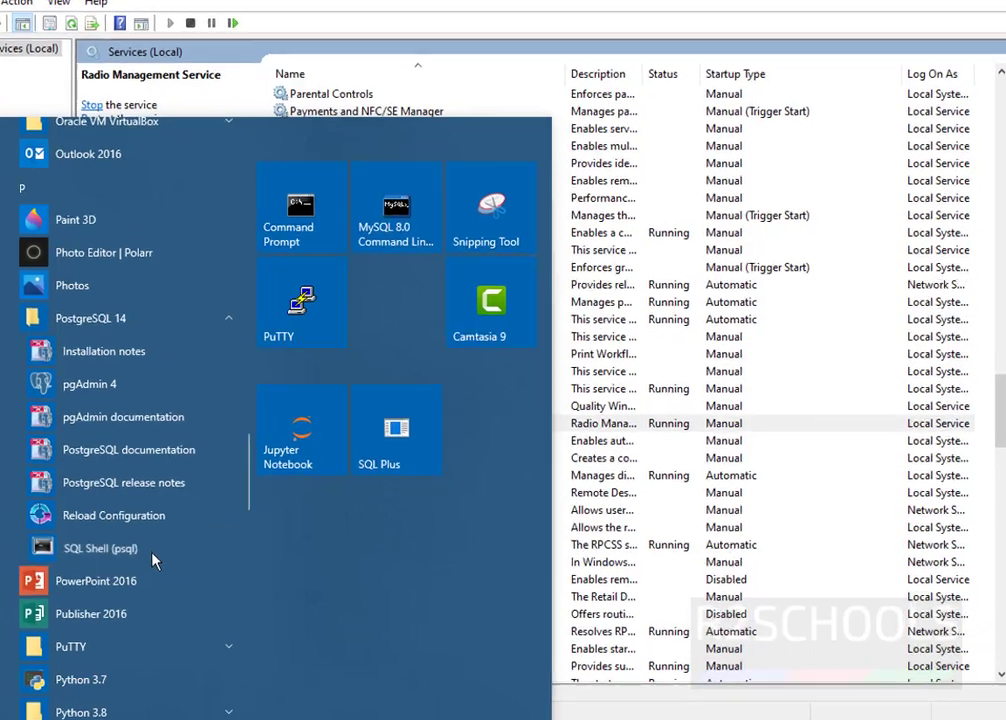
Step: Launch SQL Shell (psql), accept the localhost, postgres and port defaults, and log in with the password
{"action": "left_click", "coordinate": [185, 564]}
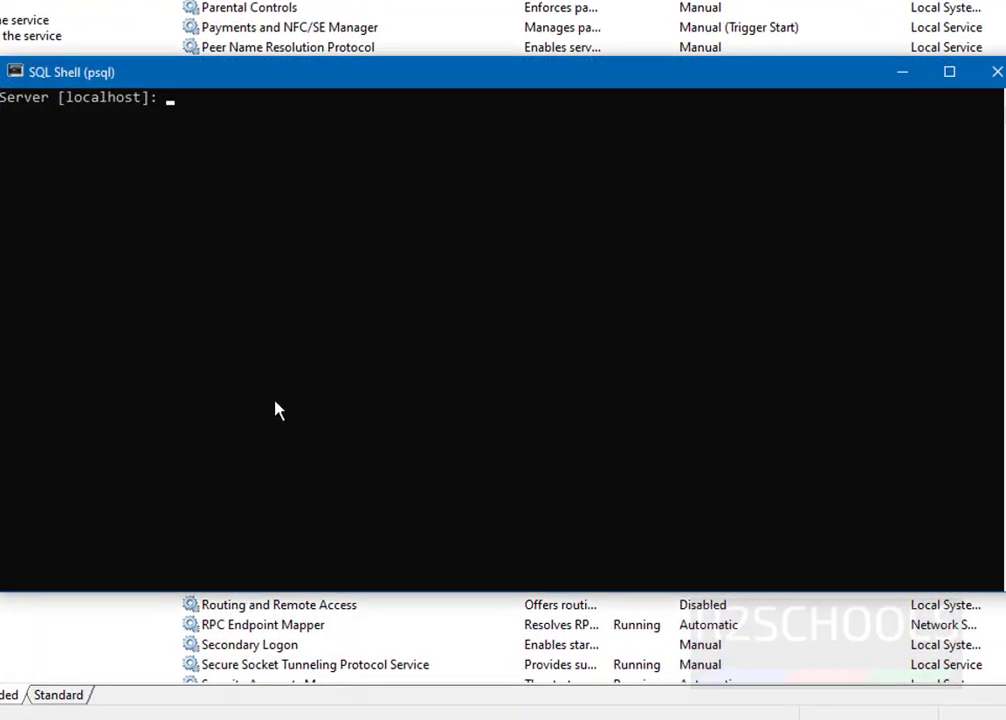
{"action": "key", "text": "Return"}
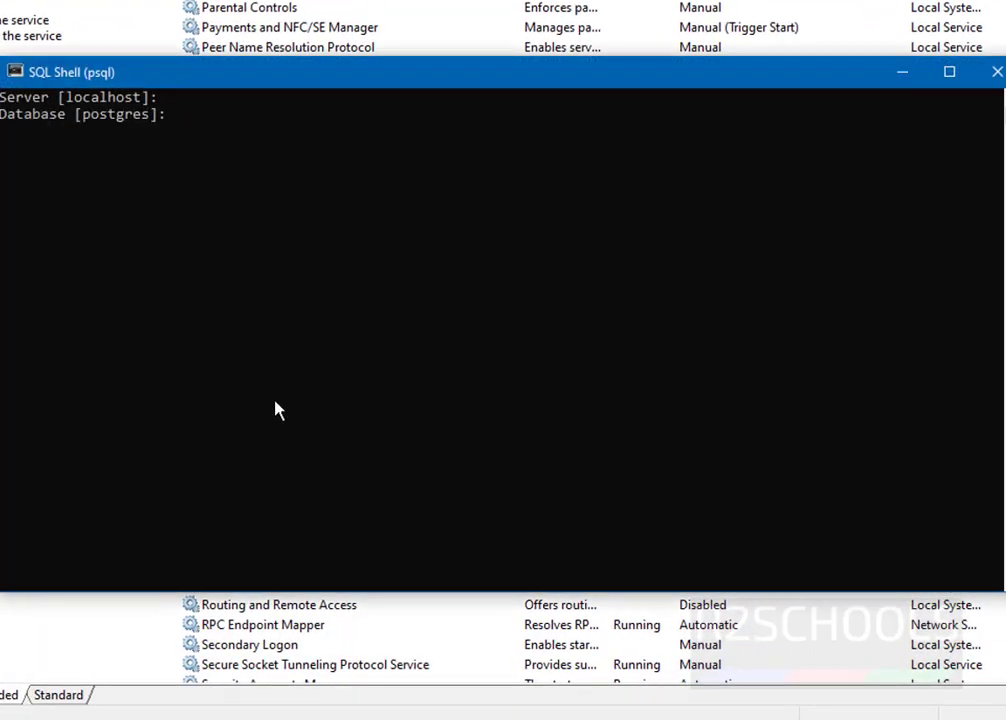
{"action": "key", "text": "Return"}
{"action": "key", "text": "Return"}
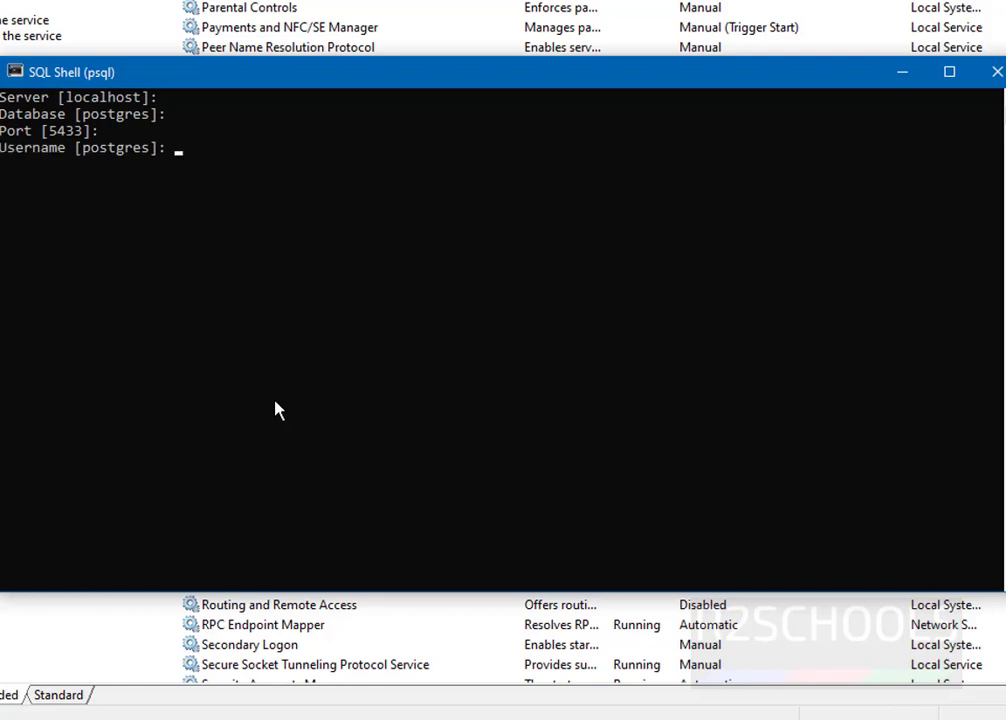
{"action": "key", "text": "Return"}
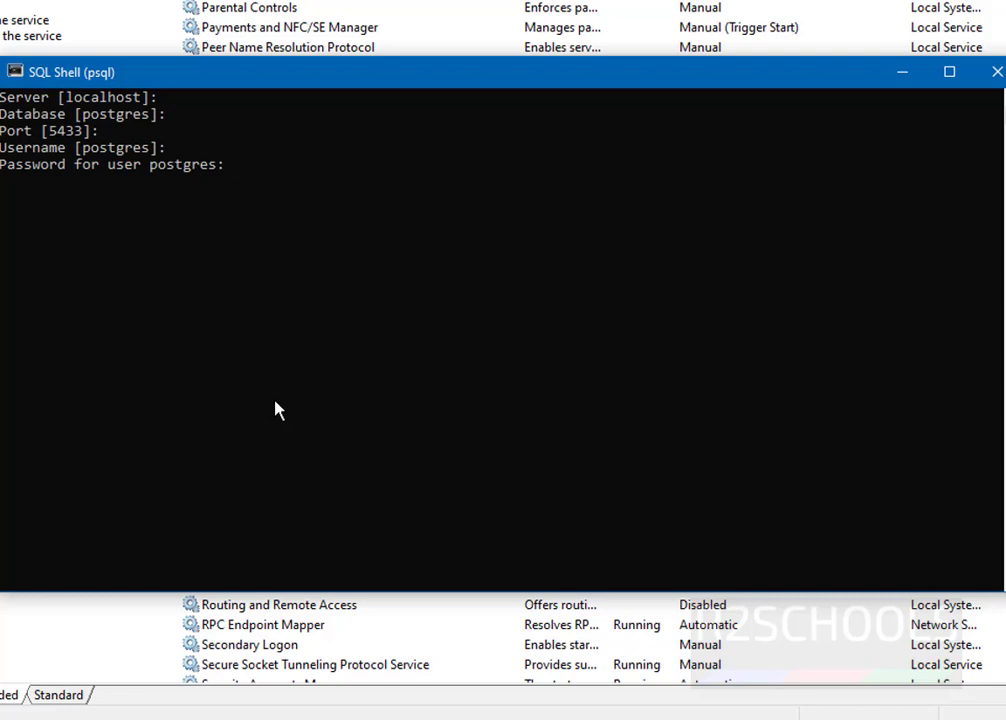
{"action": "key", "text": "Return"}
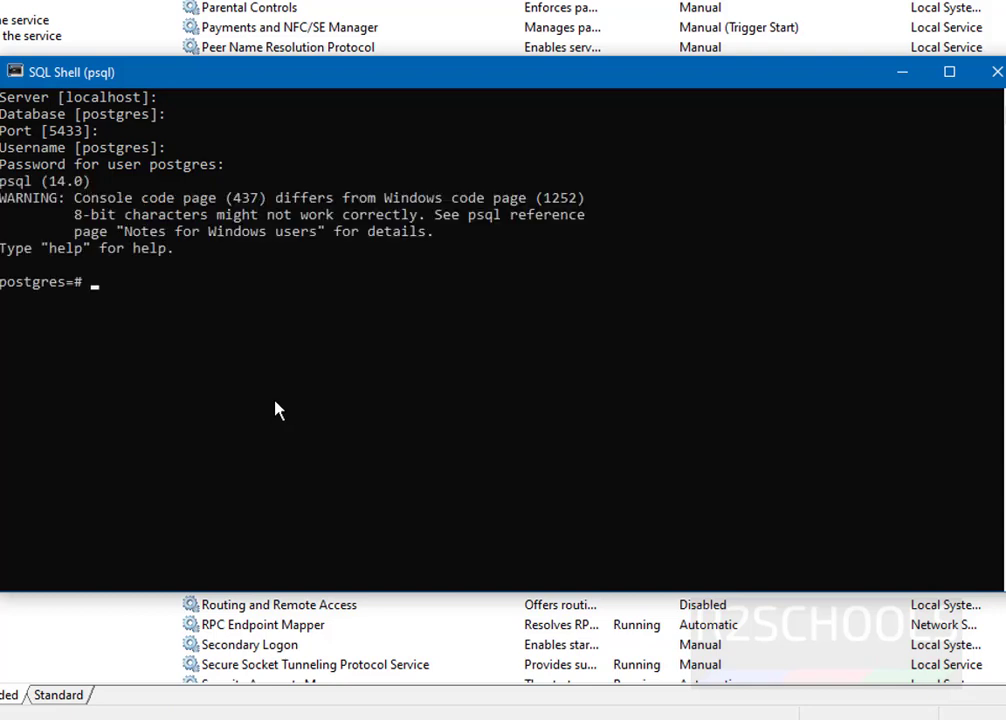
Step: Run select version(); to confirm the server is PostgreSQL 14.0
{"action": "type", "text": "select version"}
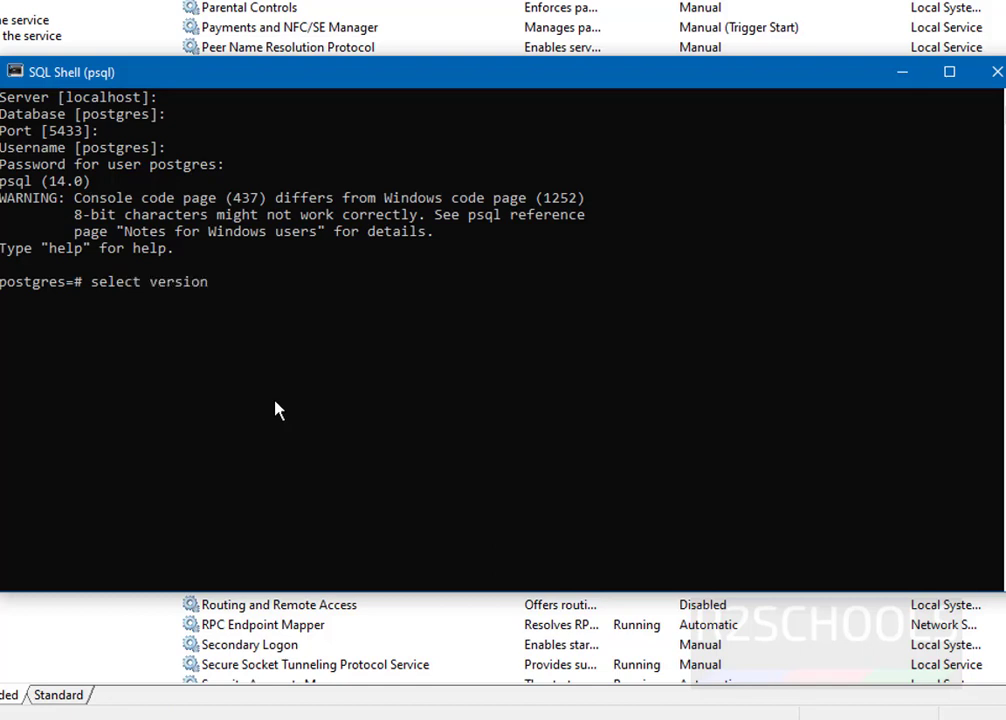
{"action": "type", "text": "();"}
{"action": "key", "text": "Return"}
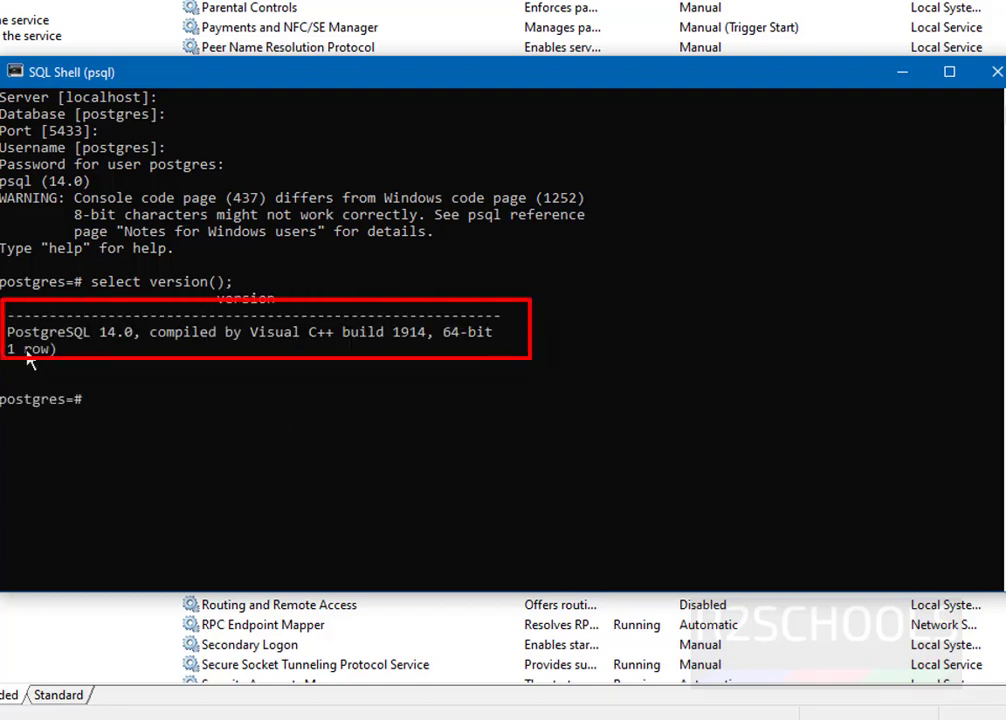
{"action": "left_click_drag", "start_coordinate": [8, 332], "coordinate": [125, 345]}
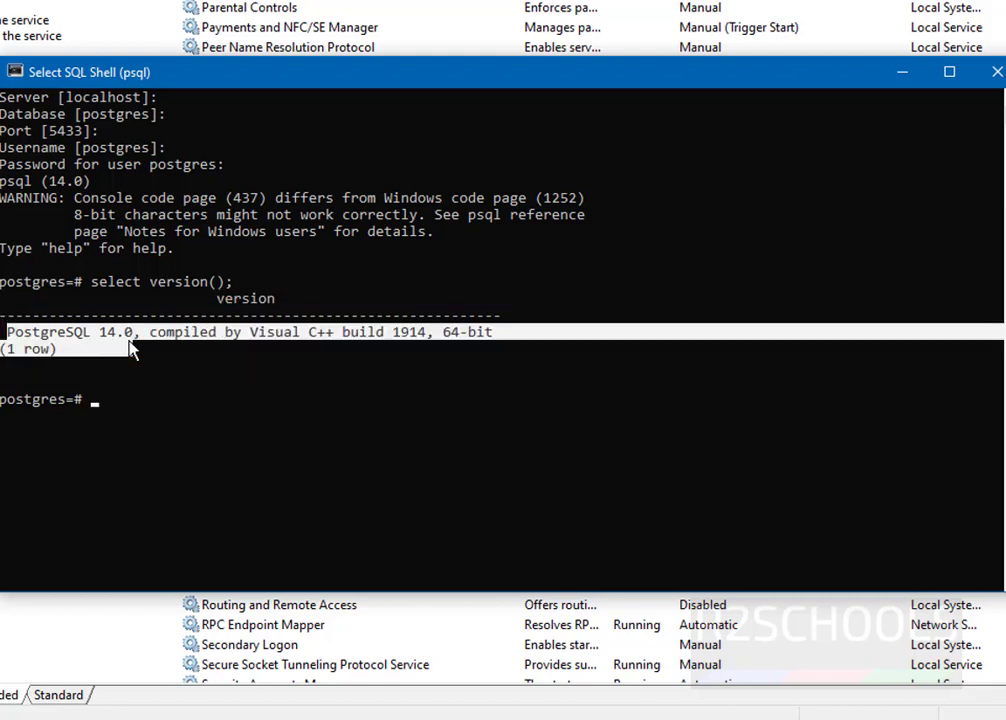
{"action": "left_click", "coordinate": [281, 450]}
Step: List the databases with \l and review the three database rows
{"action": "type", "text": "\\l"}
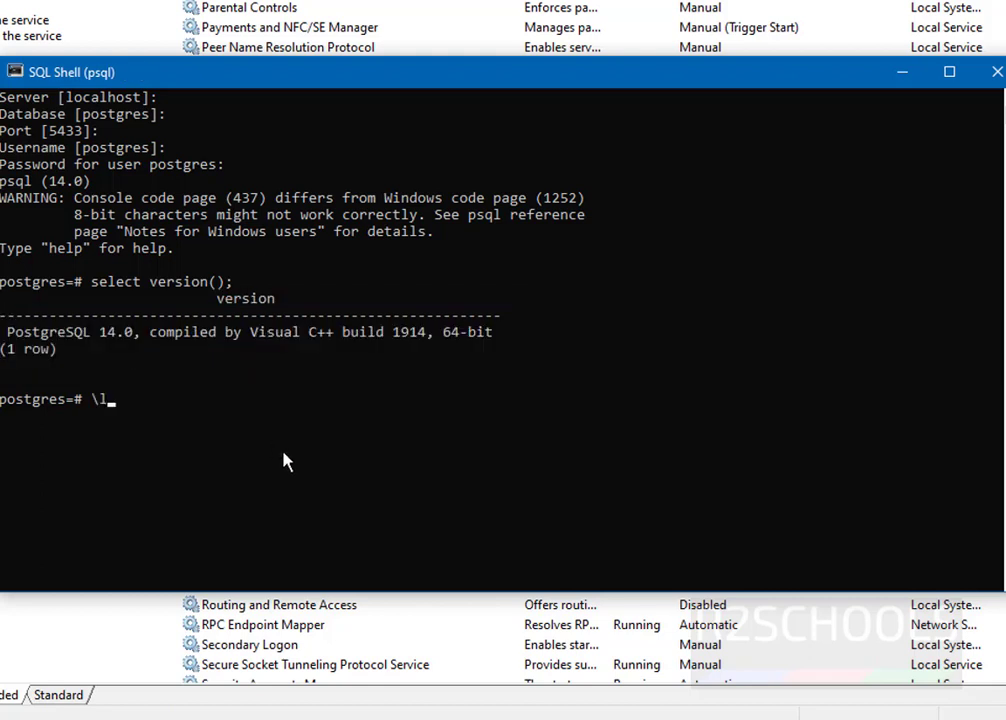
{"action": "key", "text": "Return"}
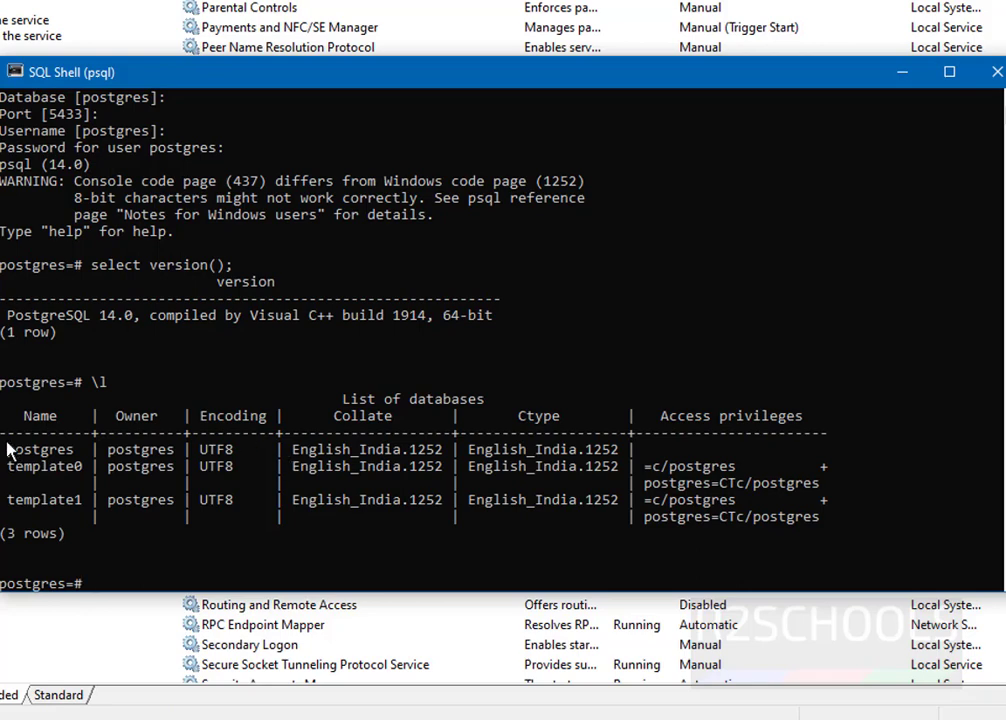
{"action": "left_click_drag", "start_coordinate": [9, 450], "coordinate": [77, 502]}
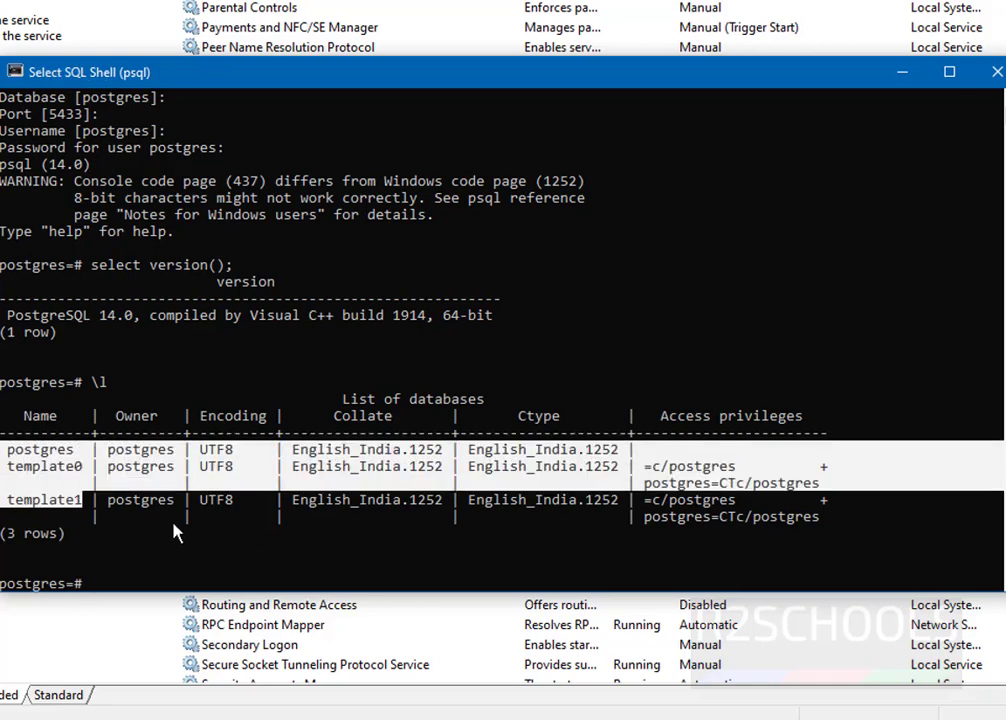
{"action": "left_click", "coordinate": [183, 526]}
Step: List the roles with \du, showing the postgres superuser, then return to Services
{"action": "type", "text": "\\"}
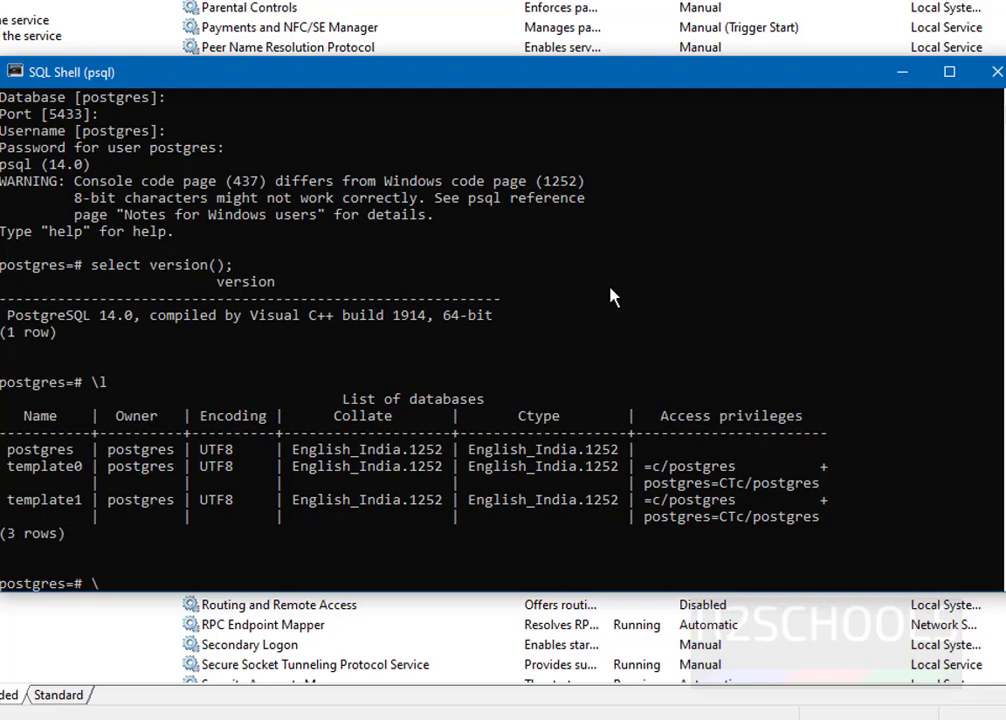
{"action": "type", "text": "du"}
{"action": "key", "text": "Return"}
{"action": "type", "text": "\\du"}
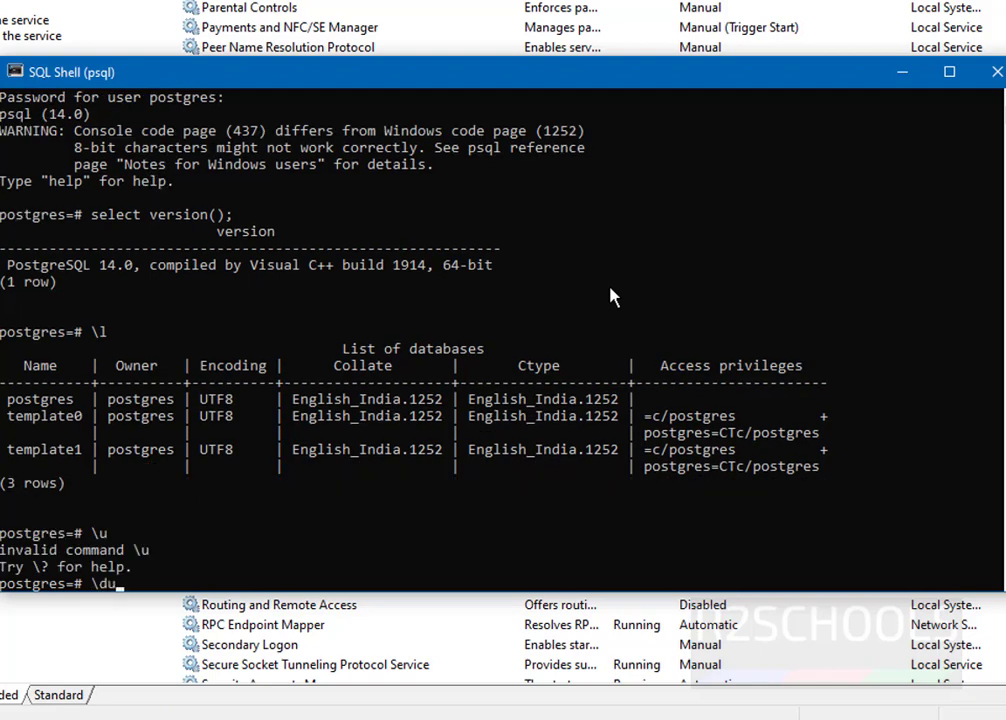
{"action": "key", "text": "Return"}
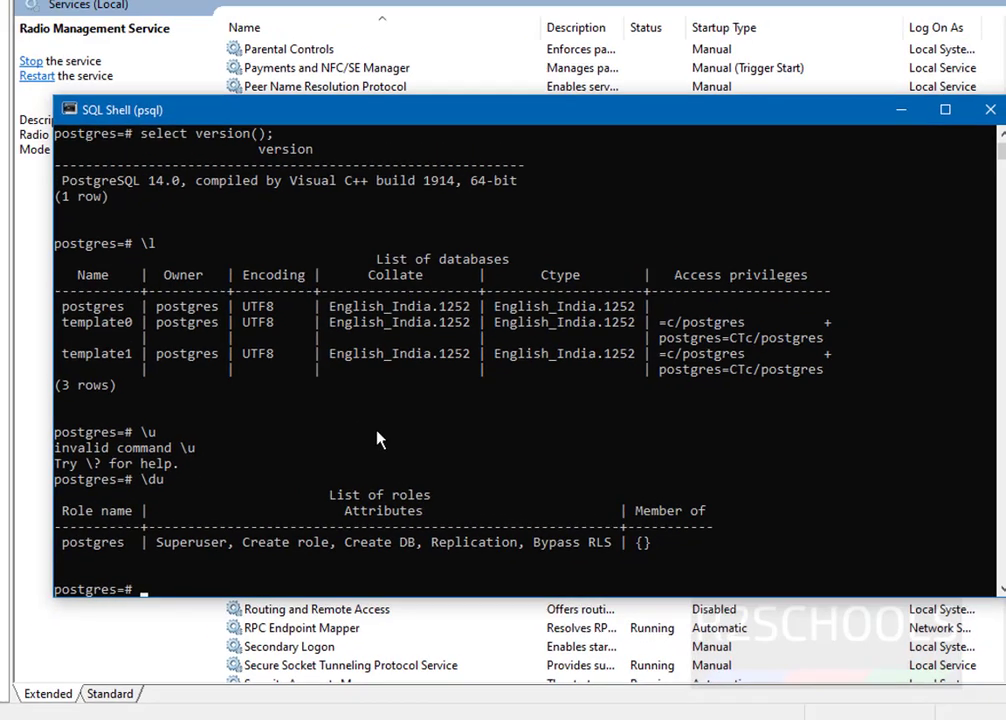
{"action": "left_click", "coordinate": [546, 8]}
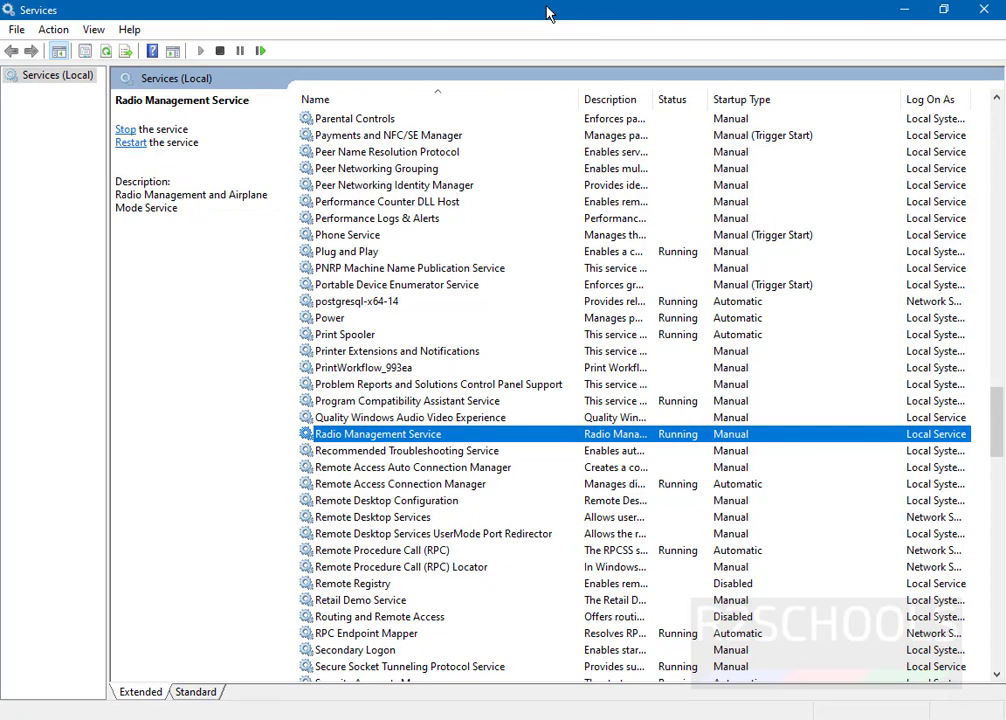
Step: Search the Start menu for pgadmin and launch pgAdmin 4
{"action": "key", "text": "super"}
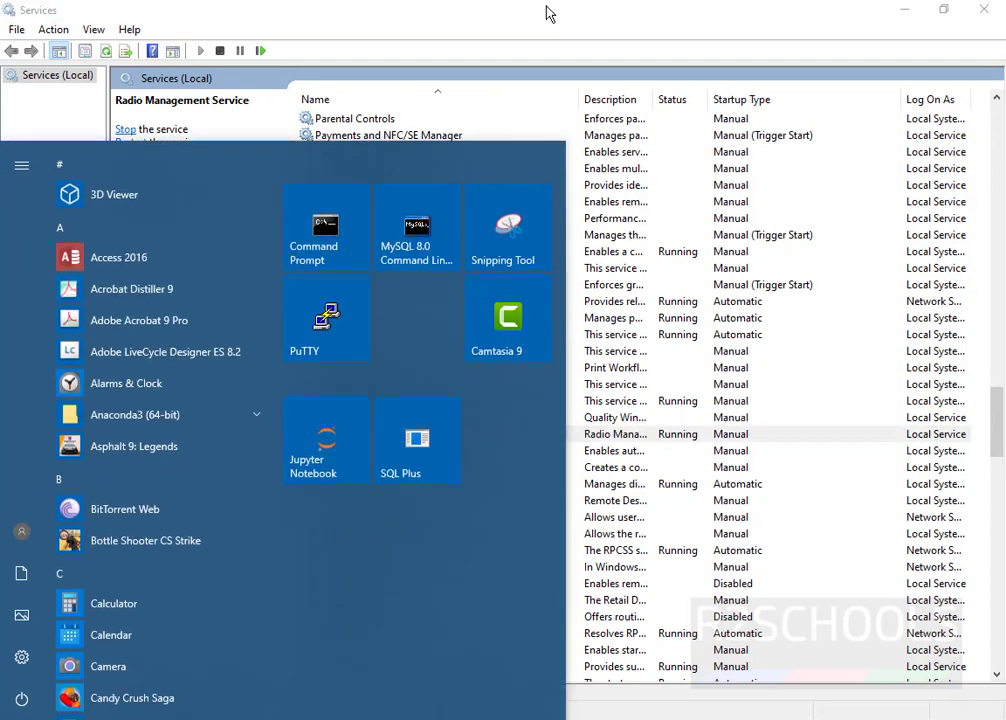
{"action": "type", "text": "pgadm"}
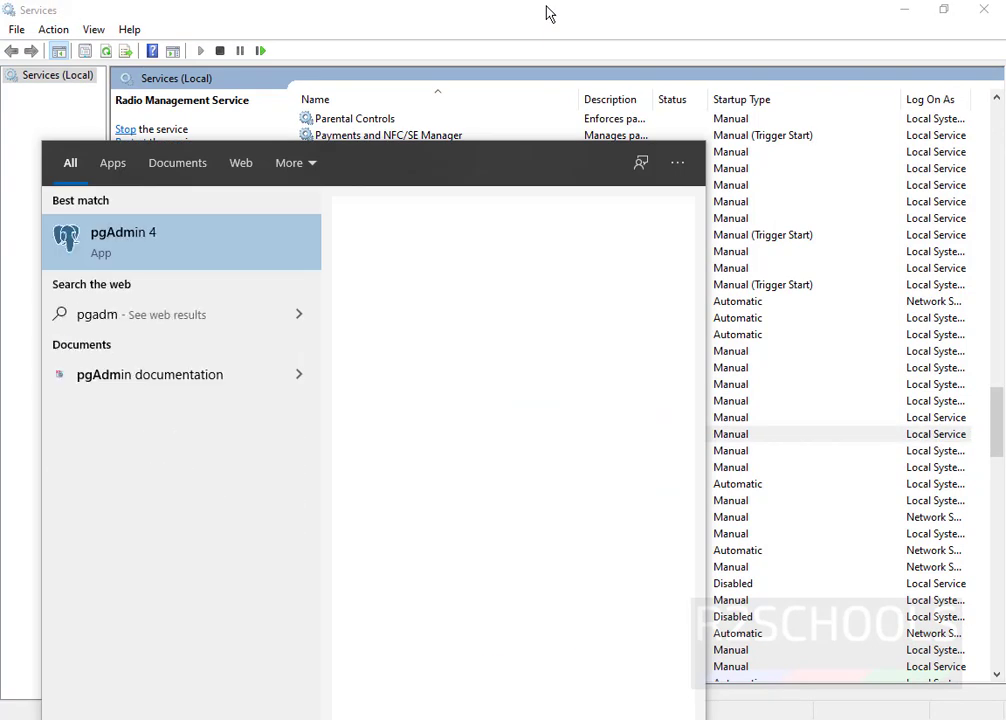
{"action": "type", "text": "in"}
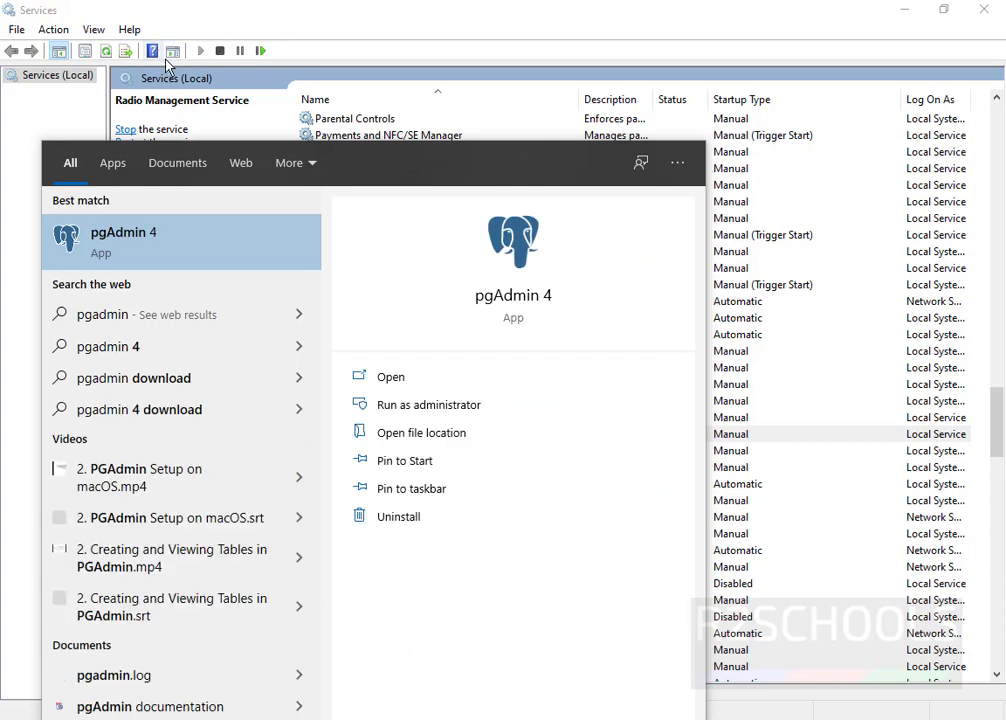
{"action": "left_click", "coordinate": [165, 232]}
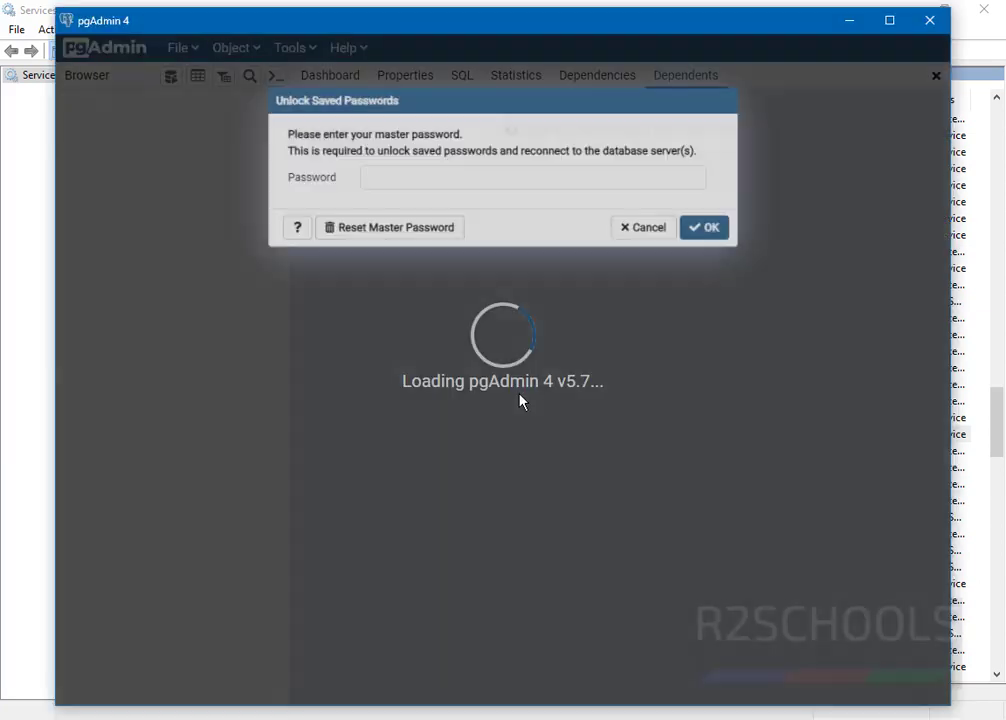
Step: Enter the master password in Unlock Saved Passwords and confirm it
{"action": "left_click", "coordinate": [496, 185]}
{"action": "type", "text": "•••••"}
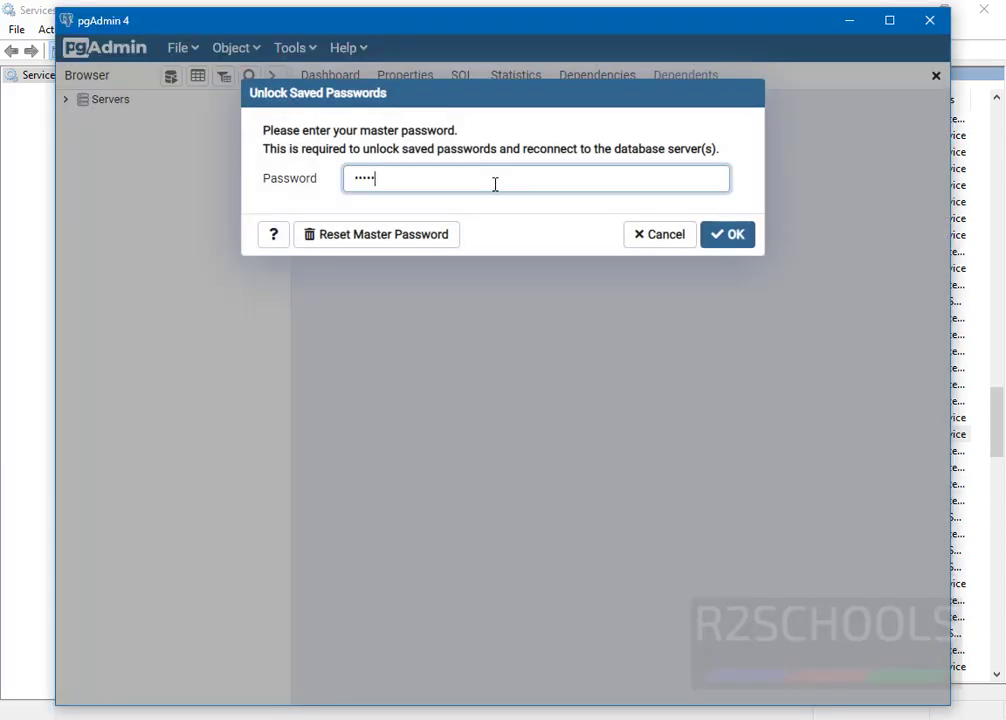
{"action": "type", "text": "••••"}
{"action": "key", "text": "Return"}
{"action": "left_click", "coordinate": [119, 110]}
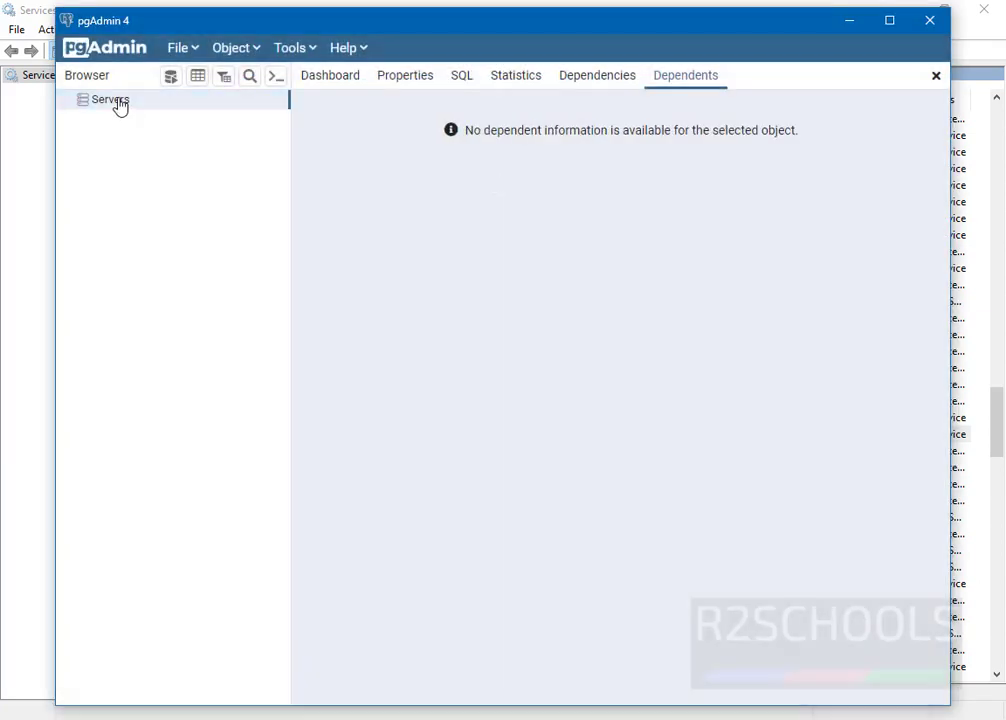
Step: Create a new server and enter the host, port 54333 and the password on the Connection tab
{"action": "right_click", "coordinate": [120, 103]}
{"action": "mouse_move", "coordinate": [174, 122]}
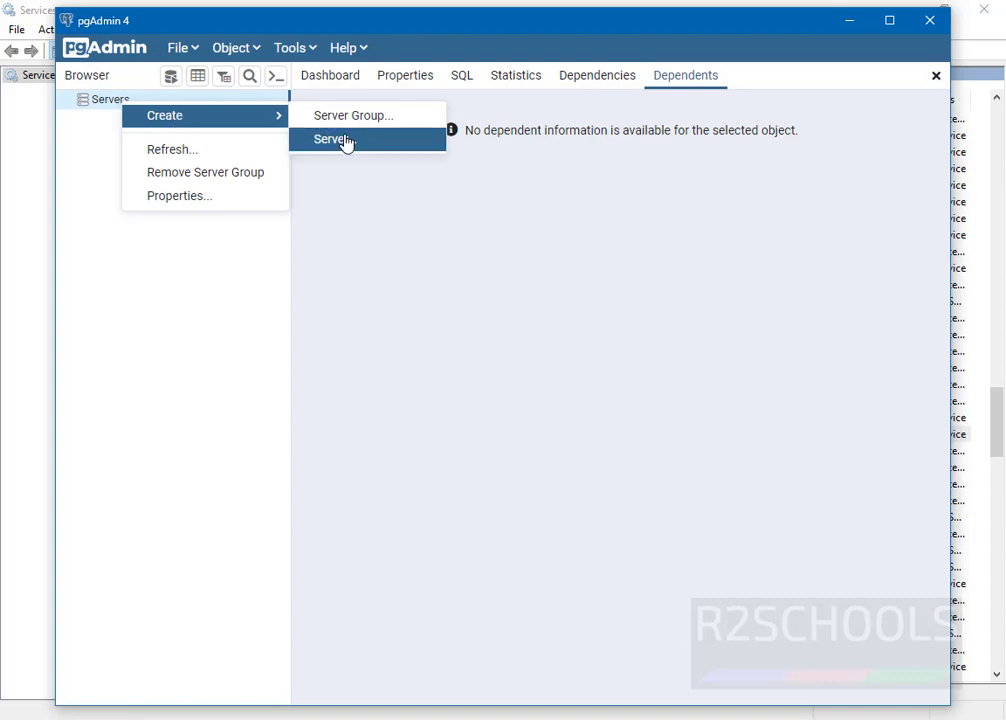
{"action": "left_click", "coordinate": [342, 140]}
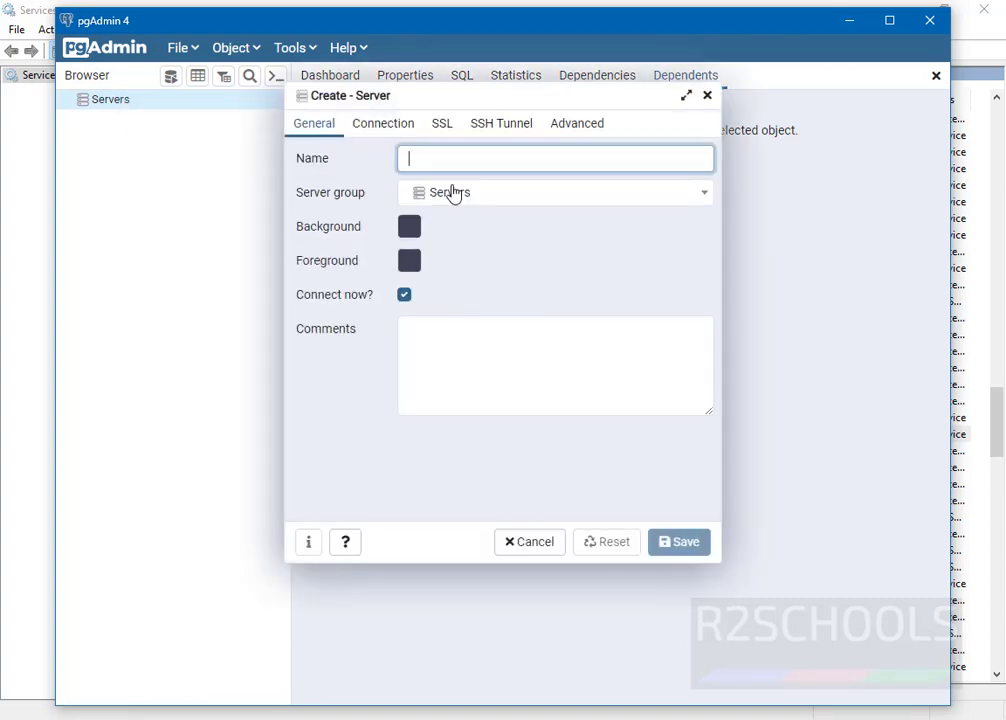
{"action": "left_click", "coordinate": [385, 124]}
{"action": "left_click", "coordinate": [412, 153]}
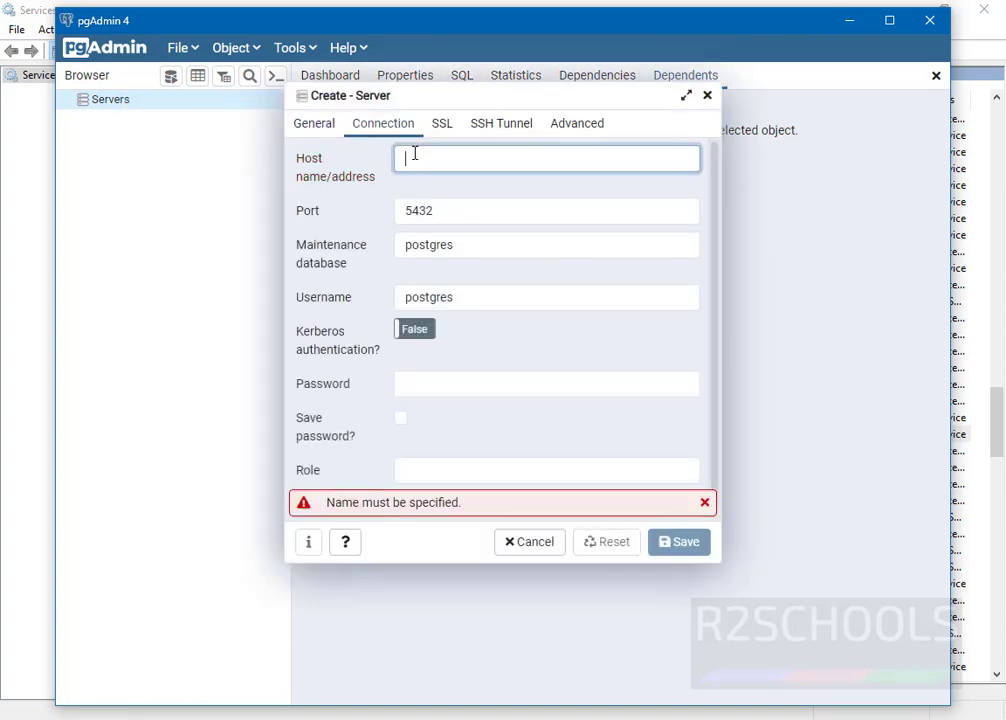
{"action": "type", "text": "localhost"}
{"action": "left_click_drag", "start_coordinate": [433, 211], "coordinate": [427, 212]}
{"action": "type", "text": "33"}
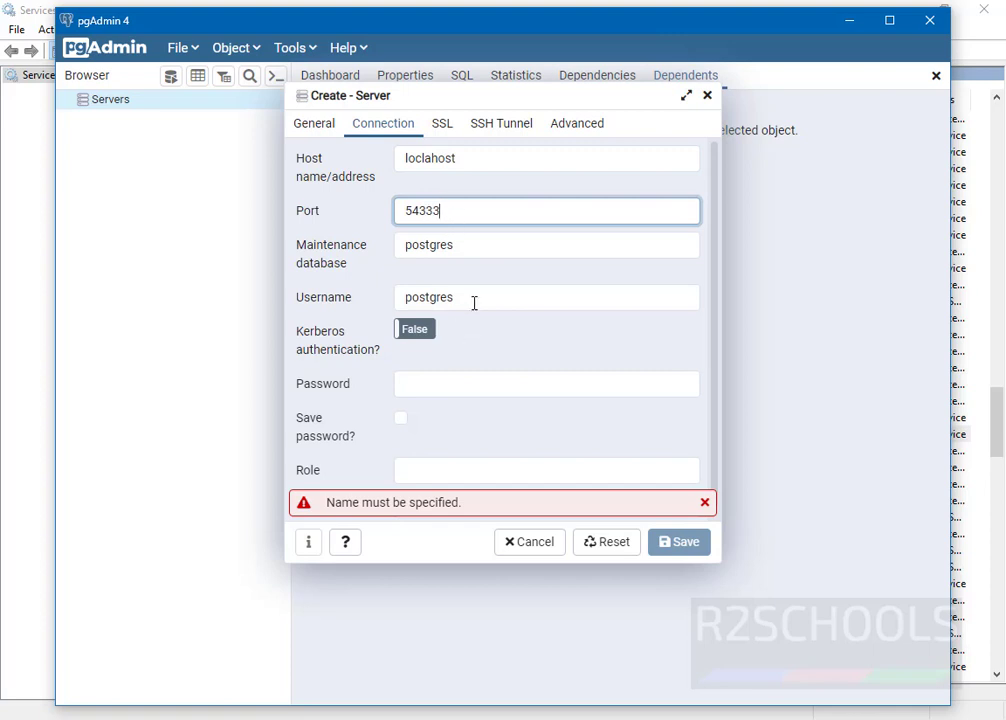
{"action": "left_click_drag", "start_coordinate": [474, 303], "coordinate": [400, 314]}
{"action": "left_click", "coordinate": [442, 381]}
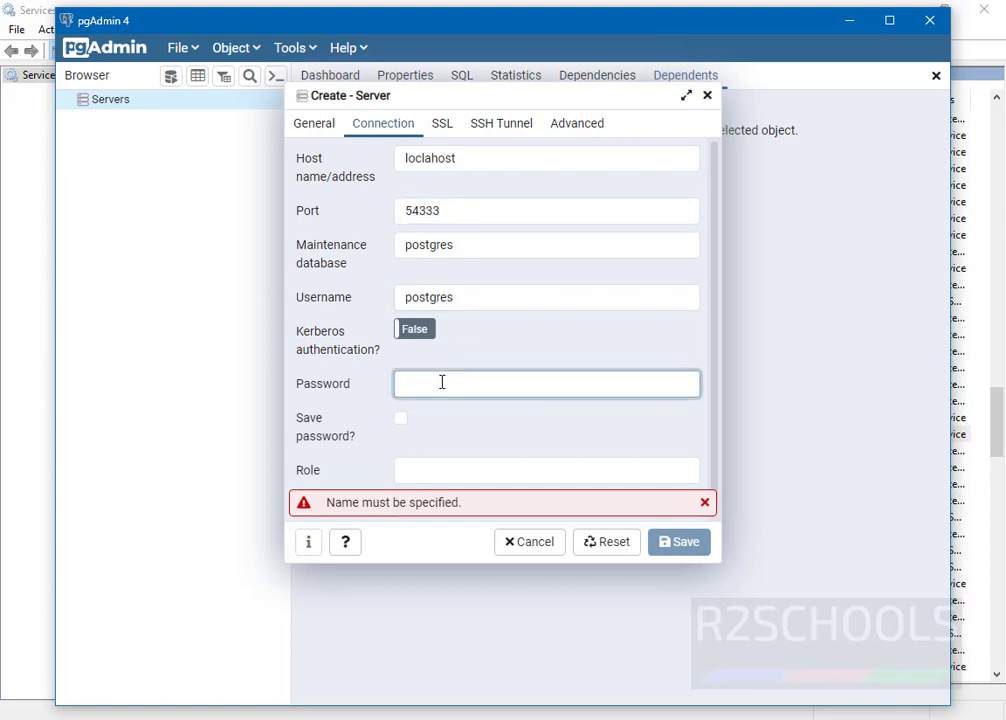
{"action": "type", "text": "•••••"}
Step: Name the server Localhost and save it, which fails with an unknown-host error
{"action": "left_click", "coordinate": [318, 124]}
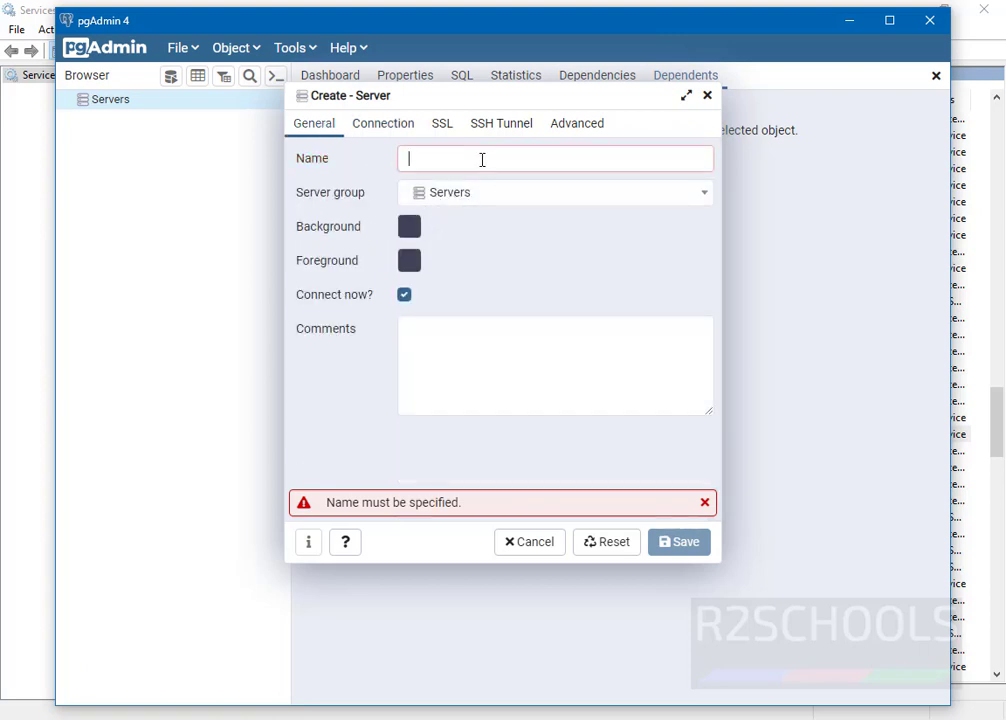
{"action": "type", "text": "L"}
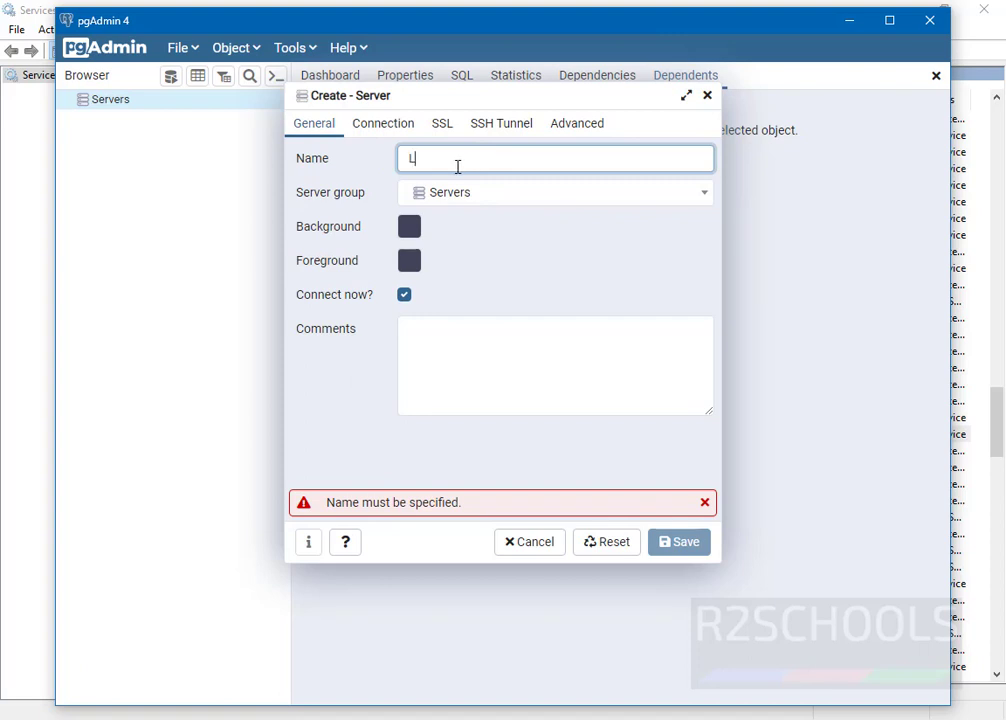
{"action": "type", "text": "ocalhos"}
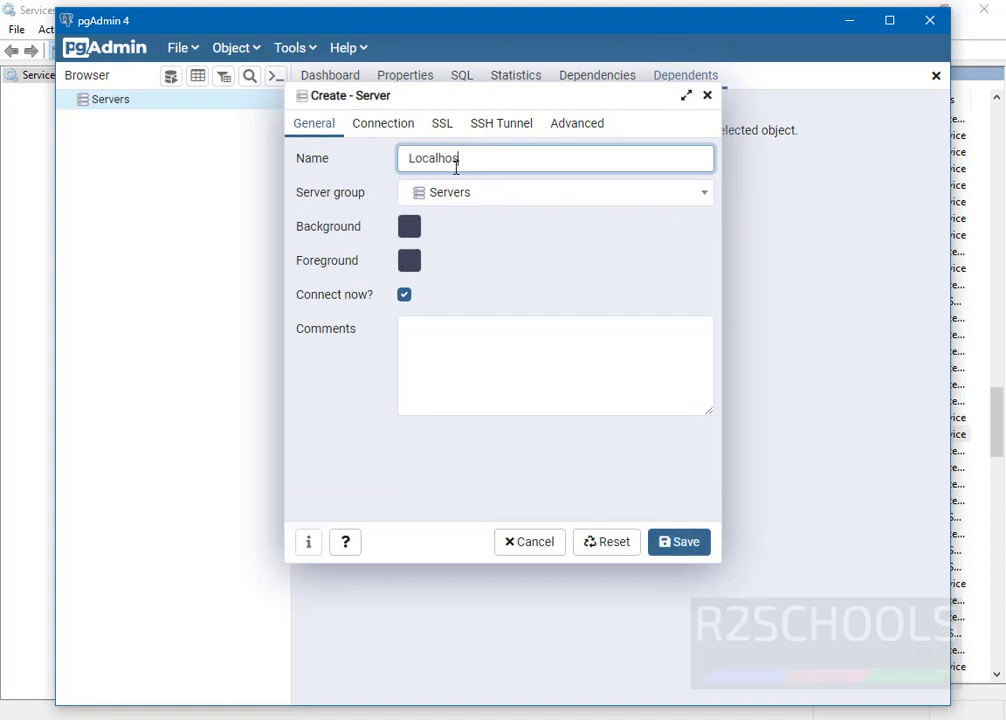
{"action": "type", "text": "t"}
{"action": "left_click", "coordinate": [683, 544]}
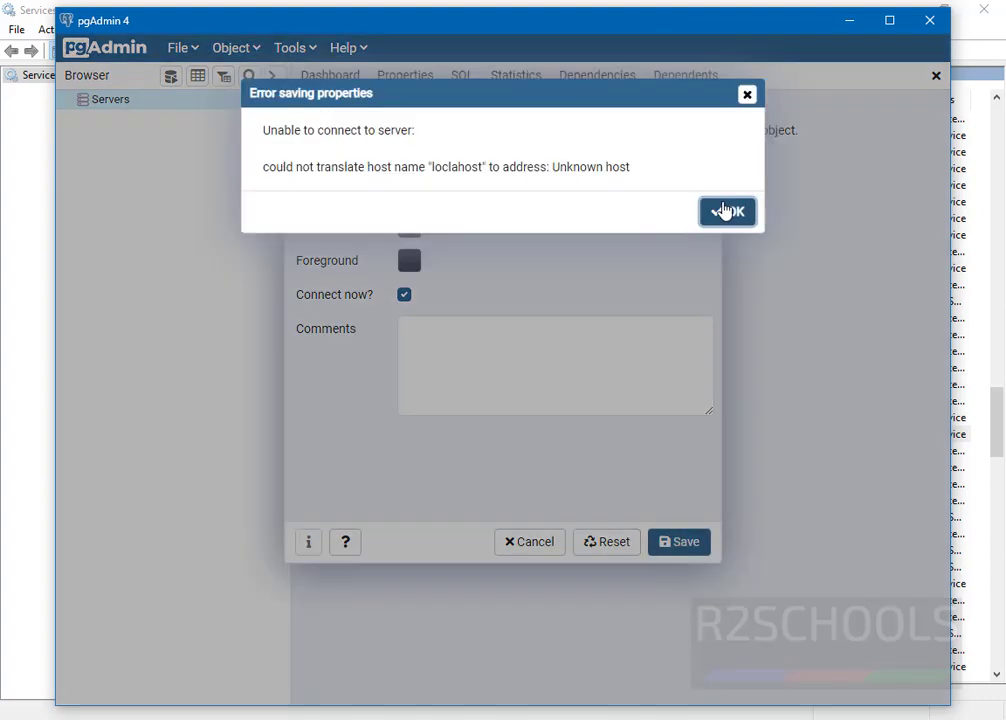
Step: Dismiss the error, correct the misspelled host name to localhost and save again
{"action": "left_click", "coordinate": [730, 220]}
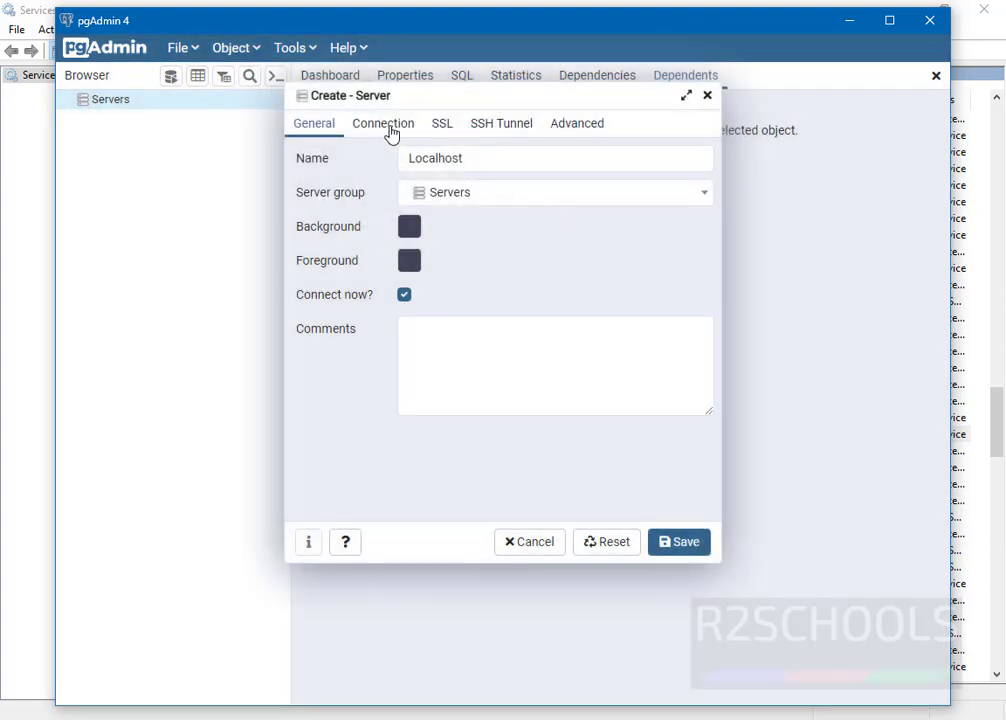
{"action": "left_click", "coordinate": [391, 133]}
{"action": "left_click", "coordinate": [451, 170]}
{"action": "key", "text": "Left"}
{"action": "key", "text": "Left"}
{"action": "key", "text": "Left"}
{"action": "key", "text": "Left"}
{"action": "key", "text": "Left"}
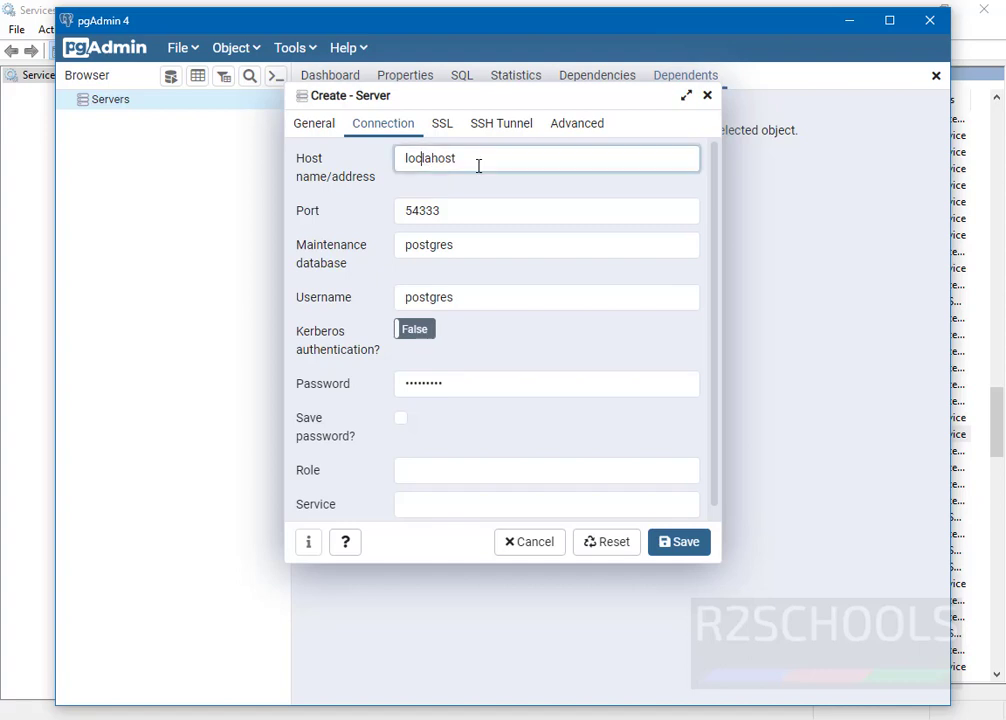
{"action": "key", "text": "Delete"}
{"action": "key", "text": "Right"}
{"action": "type", "text": "l"}
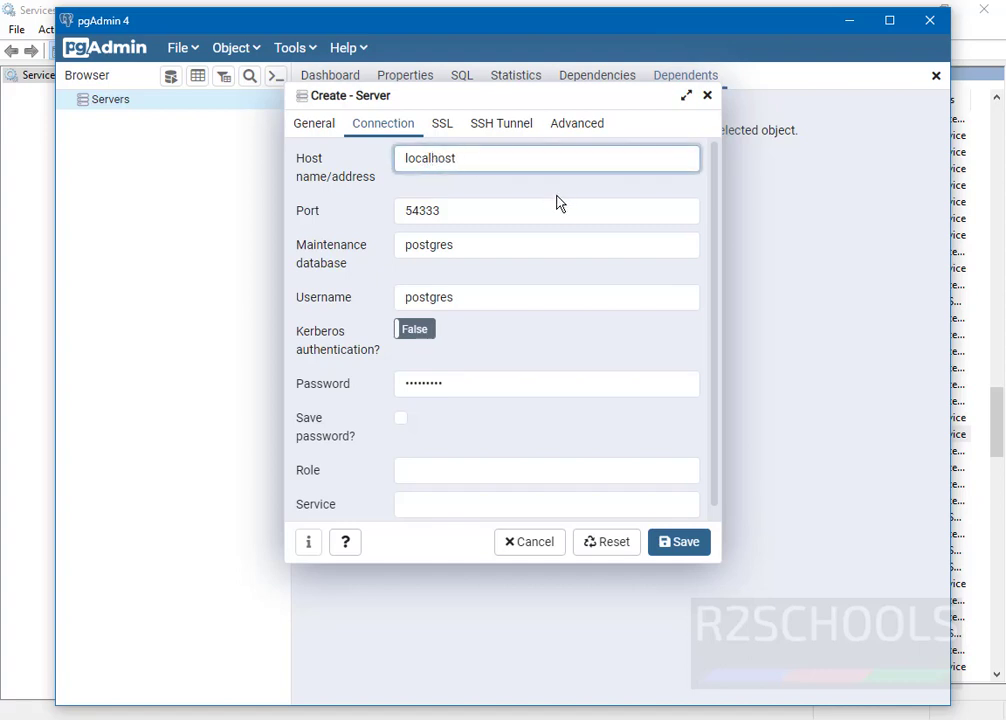
{"action": "left_click", "coordinate": [684, 545]}
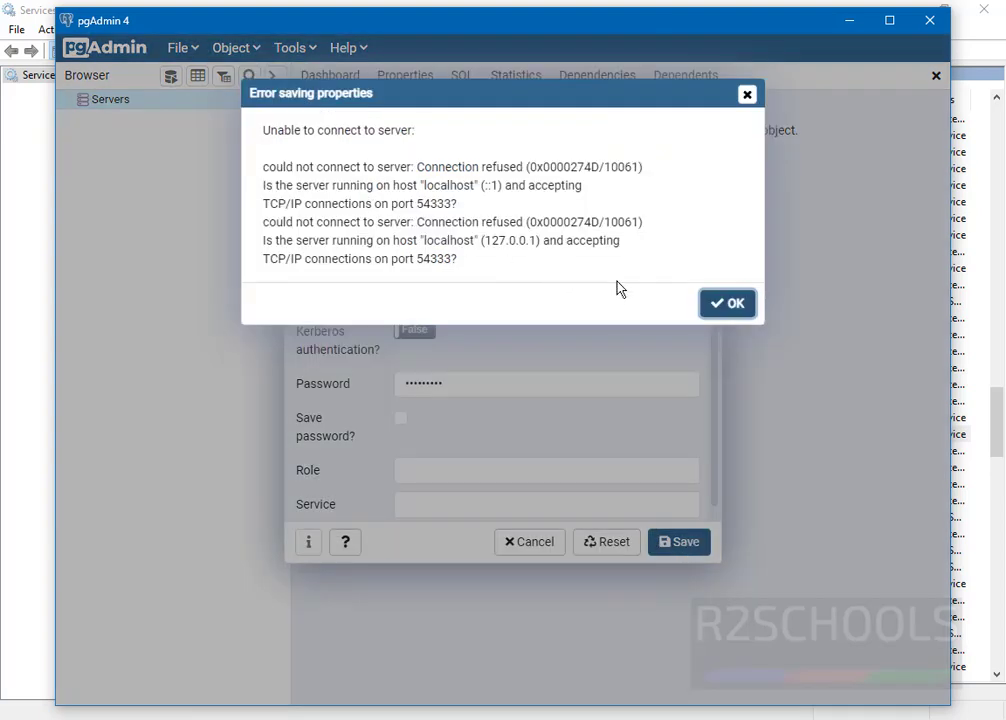
Step: Dismiss the connection-refused error and save the server with port 5433
{"action": "key", "text": "Return"}
{"action": "left_click", "coordinate": [469, 214]}
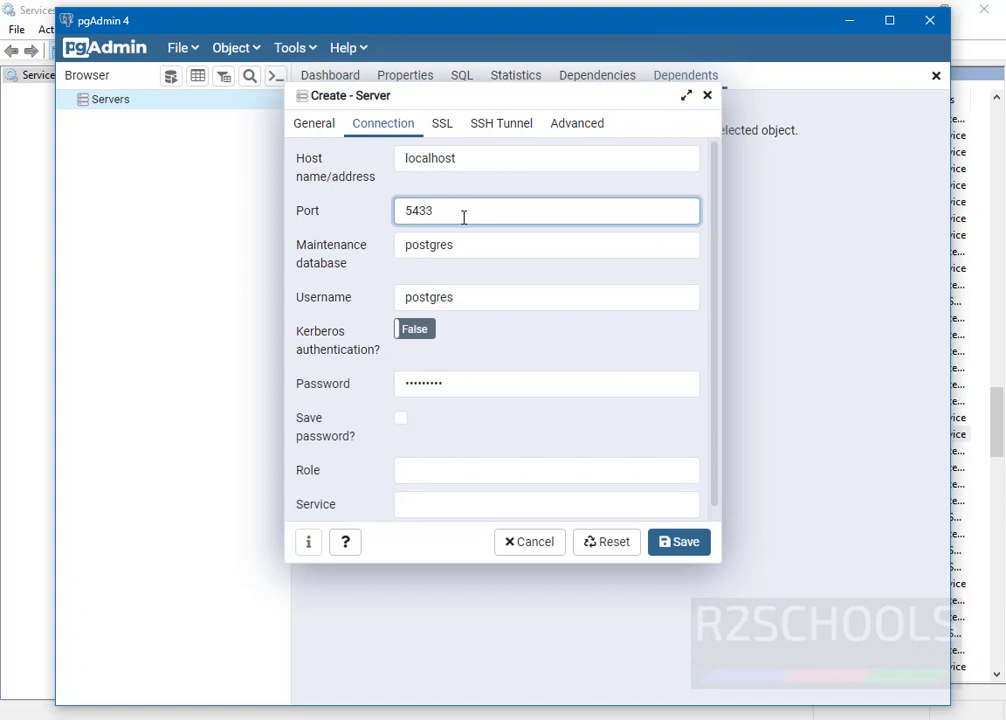
{"action": "left_click", "coordinate": [680, 542]}
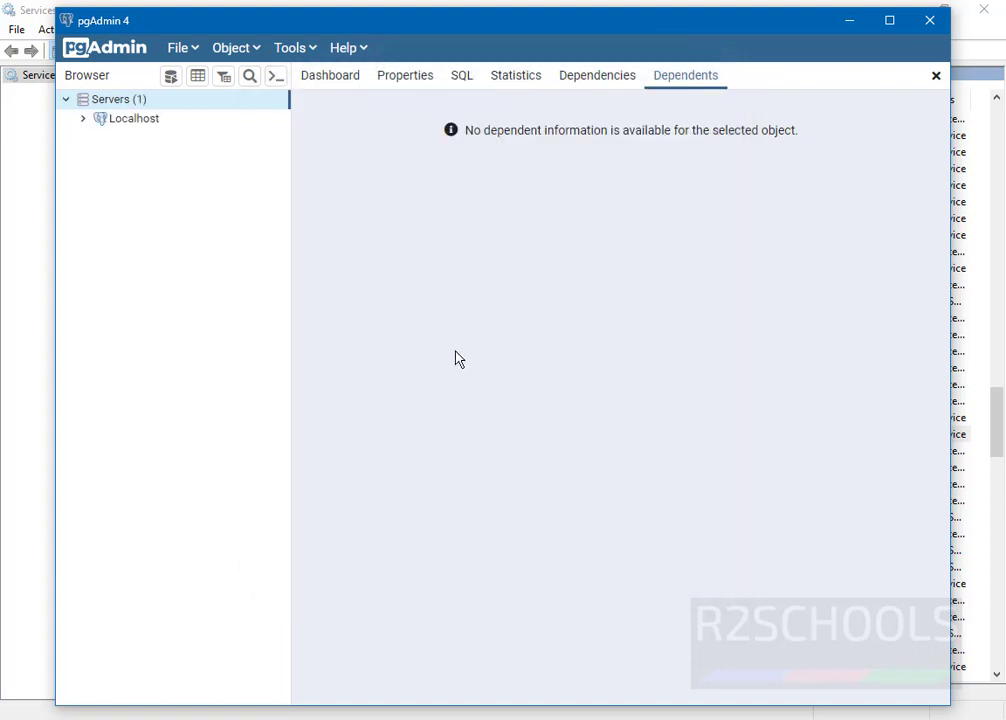
Step: Expand the Localhost server and collapse its postgres database node
{"action": "left_click", "coordinate": [81, 122]}
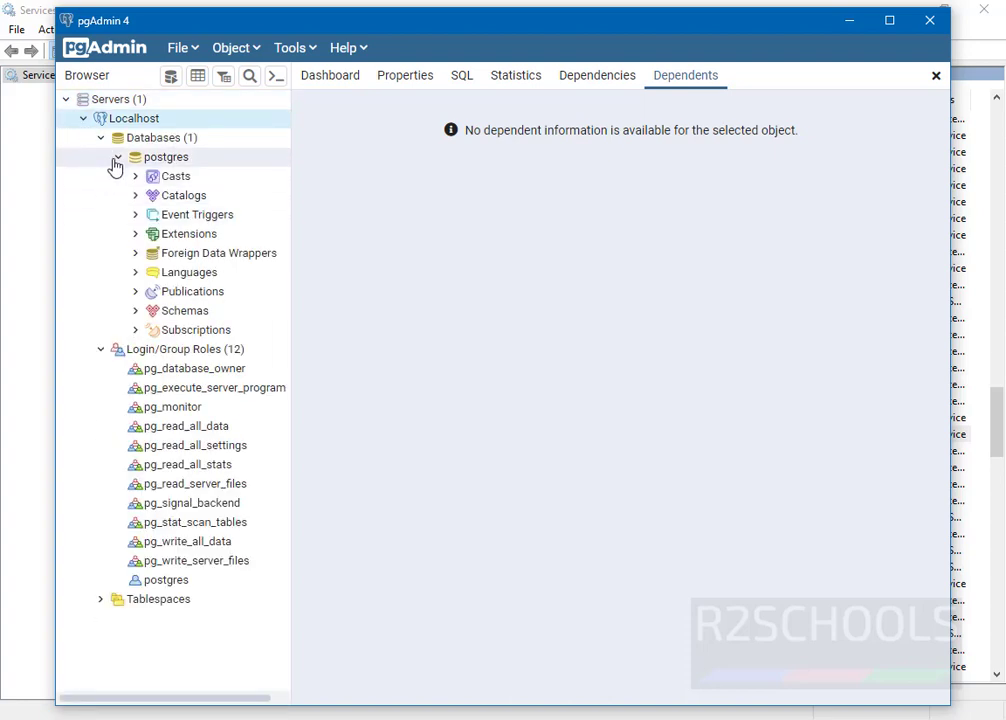
{"action": "left_click", "coordinate": [117, 160]}
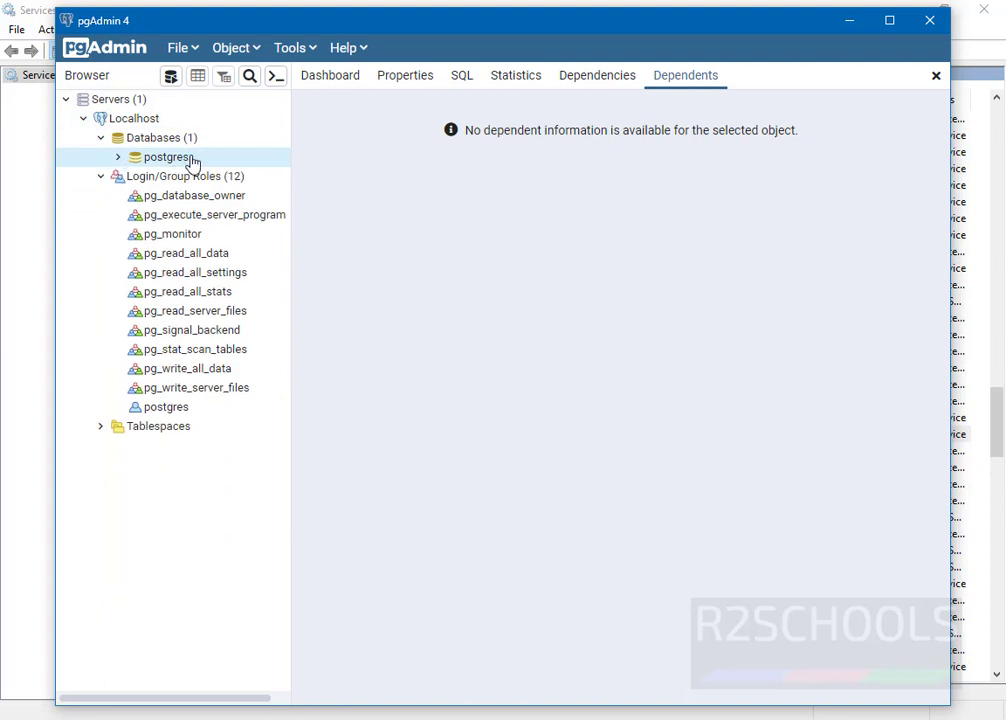
{"action": "right_click", "coordinate": [158, 141]}
{"action": "left_click", "coordinate": [177, 141]}
Step: Open Create > Database, view its Definition, Security and Parameters tabs, then close without saving
{"action": "right_click", "coordinate": [181, 141]}
{"action": "mouse_move", "coordinate": [215, 164]}
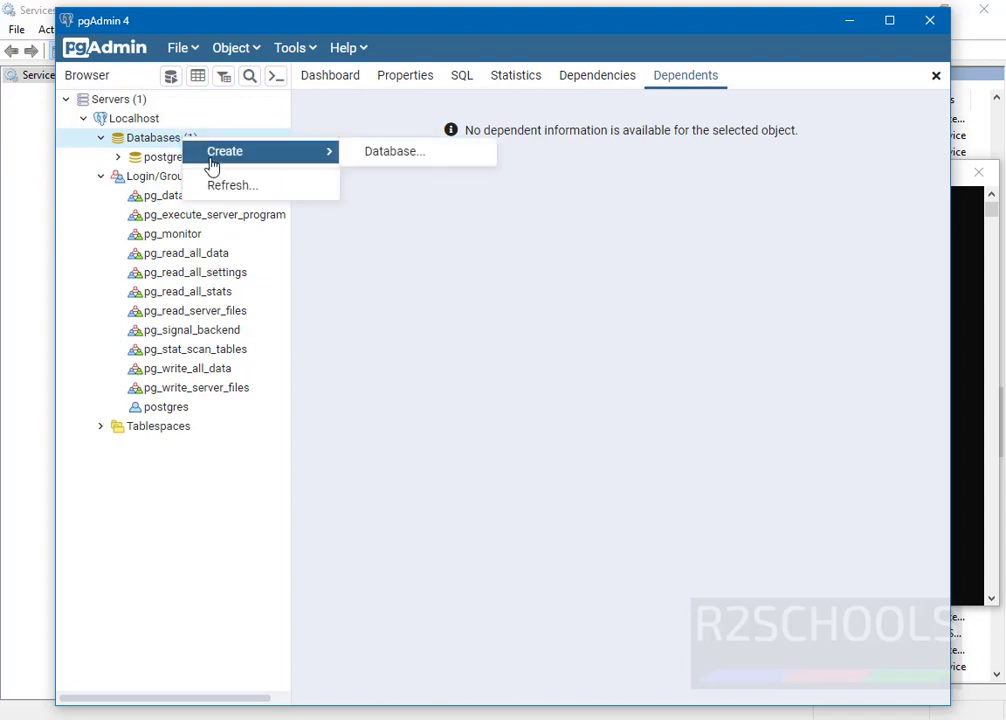
{"action": "left_click", "coordinate": [390, 153]}
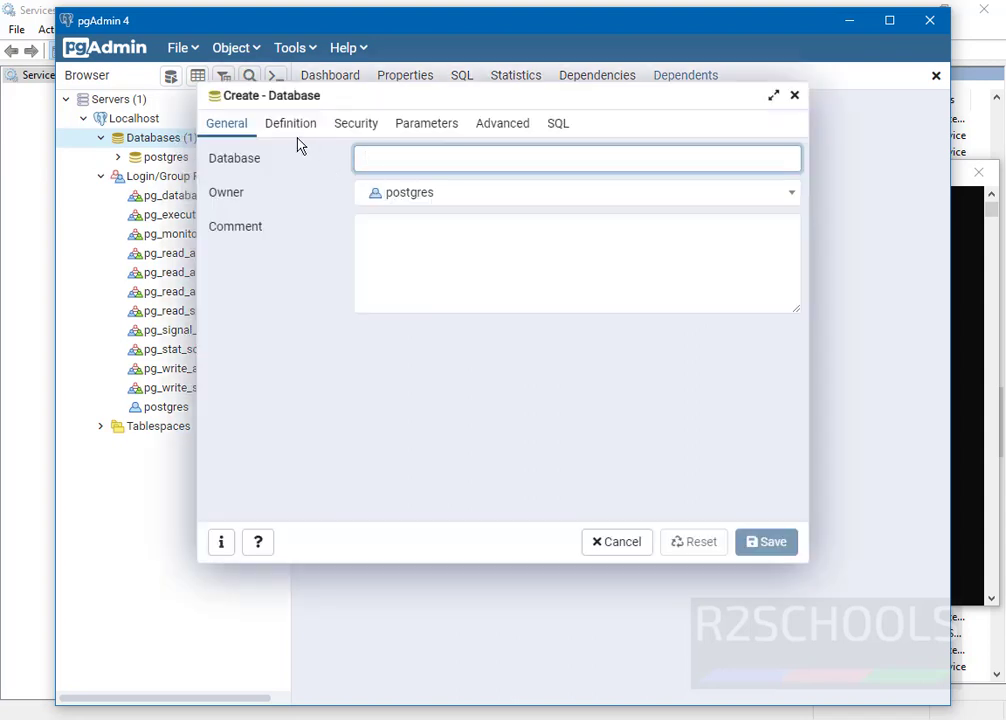
{"action": "left_click", "coordinate": [318, 133]}
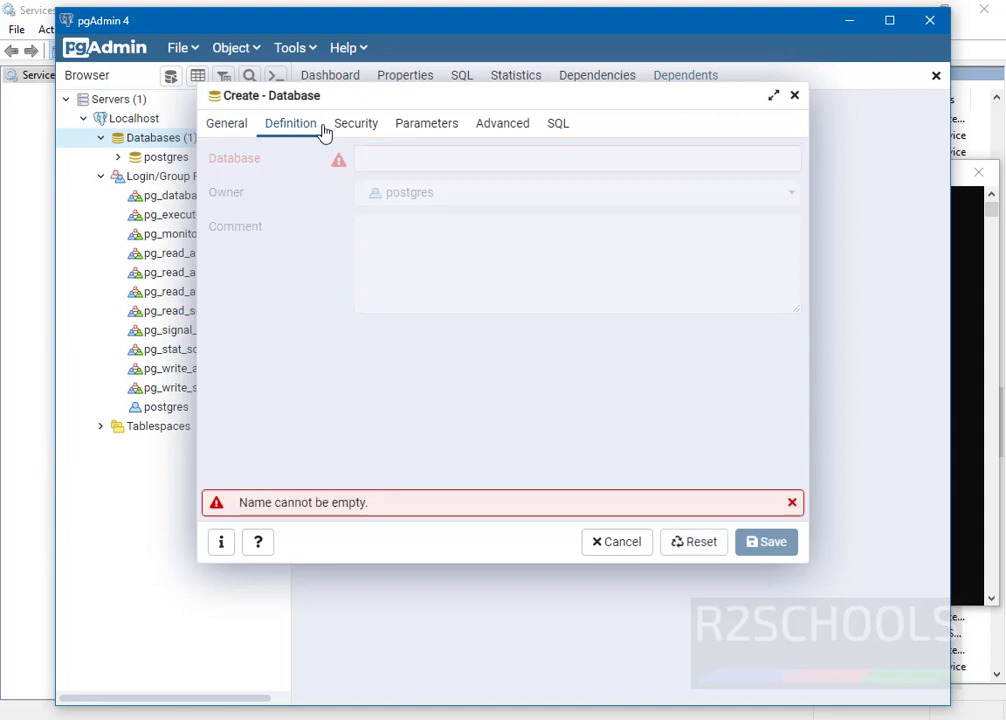
{"action": "left_click", "coordinate": [372, 128]}
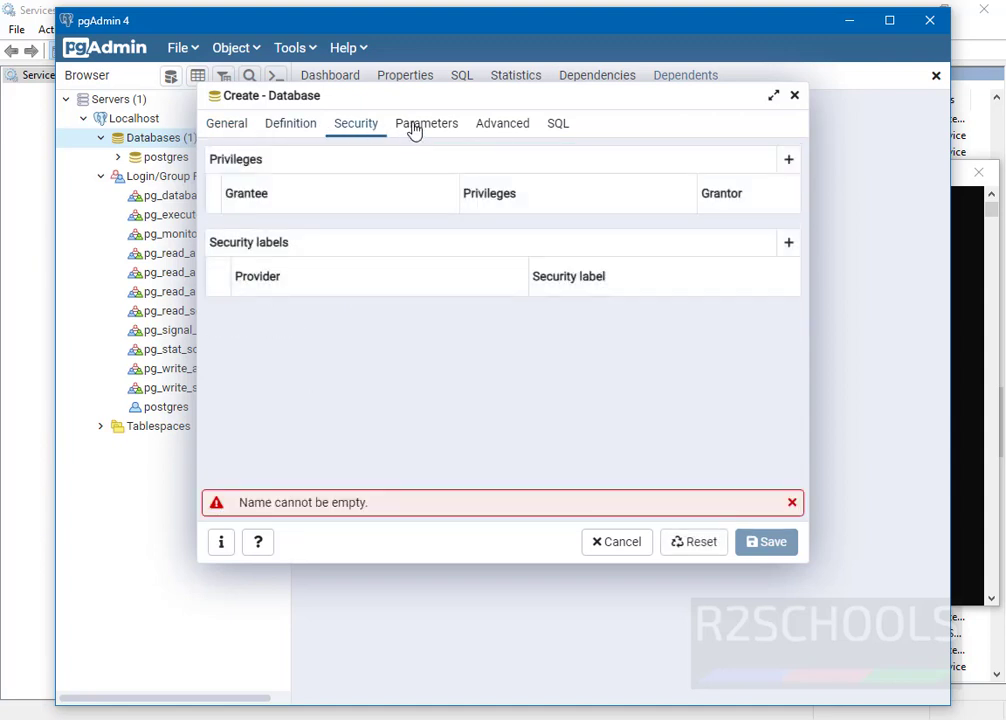
{"action": "left_click", "coordinate": [415, 130]}
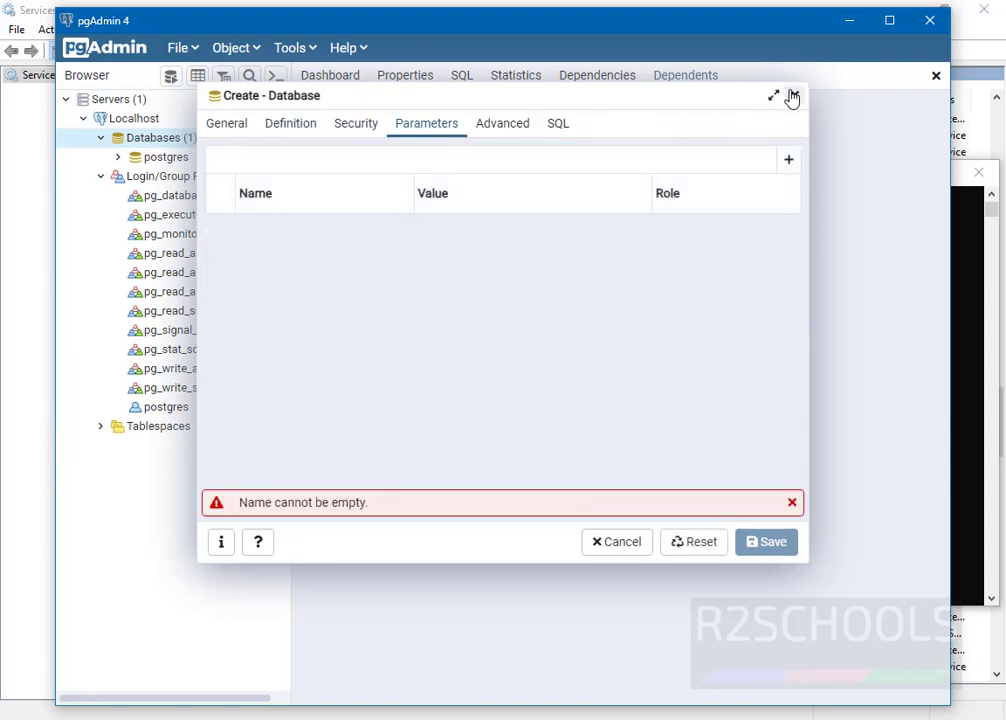
{"action": "left_click", "coordinate": [792, 97]}
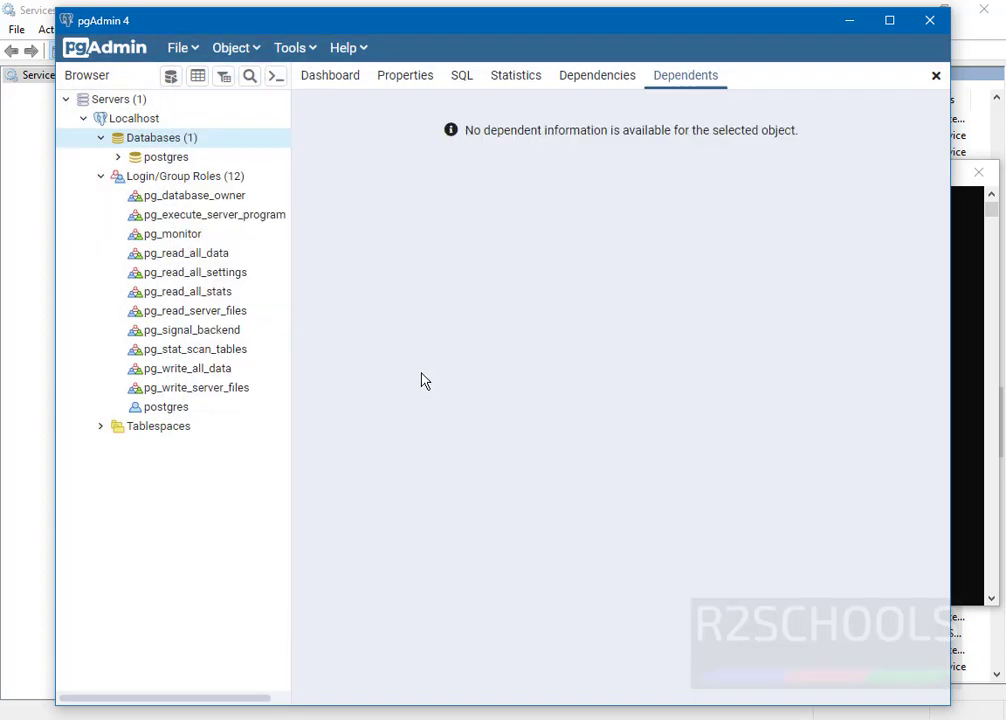